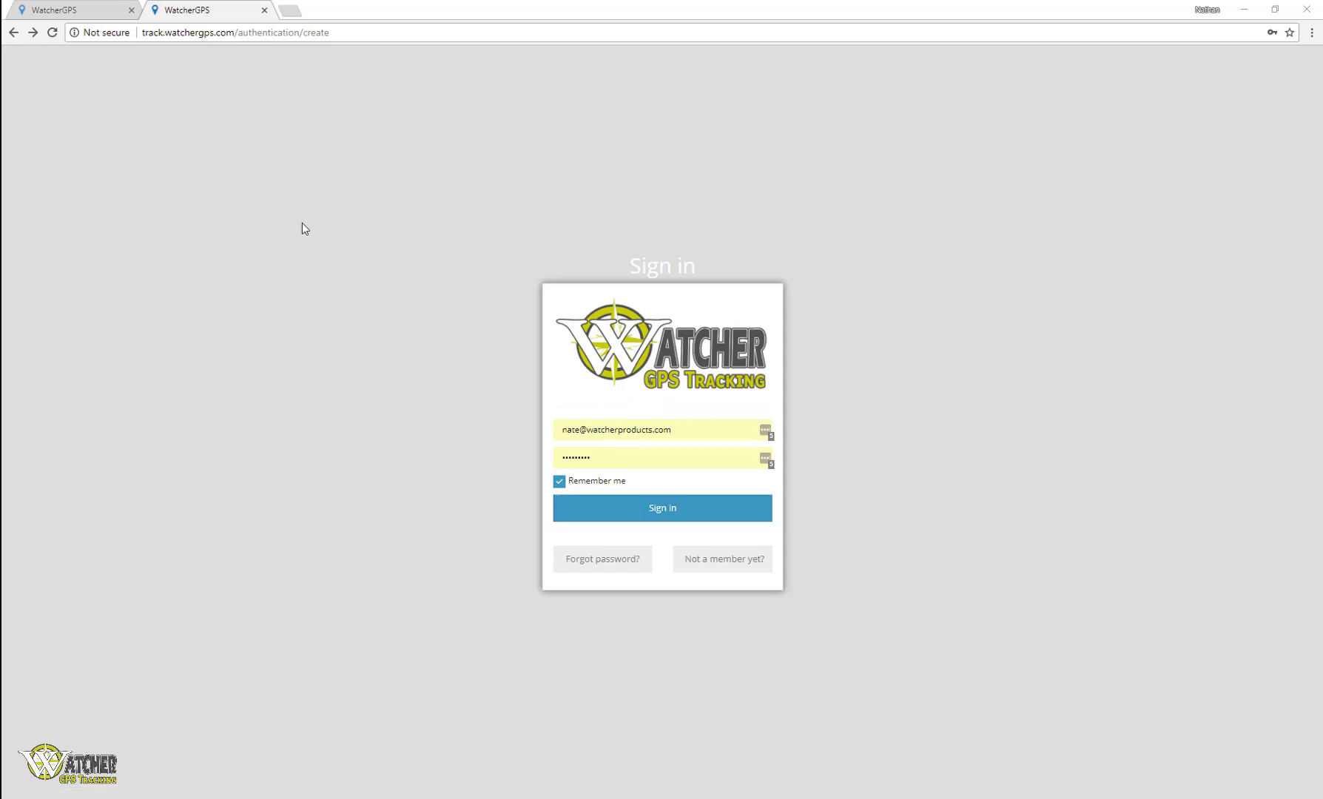
Turn off marker clustering on the tracking map and hide 181009, the Watcher GPS Sample Trackers group and the Watcher Security group
left_click(91, 15)
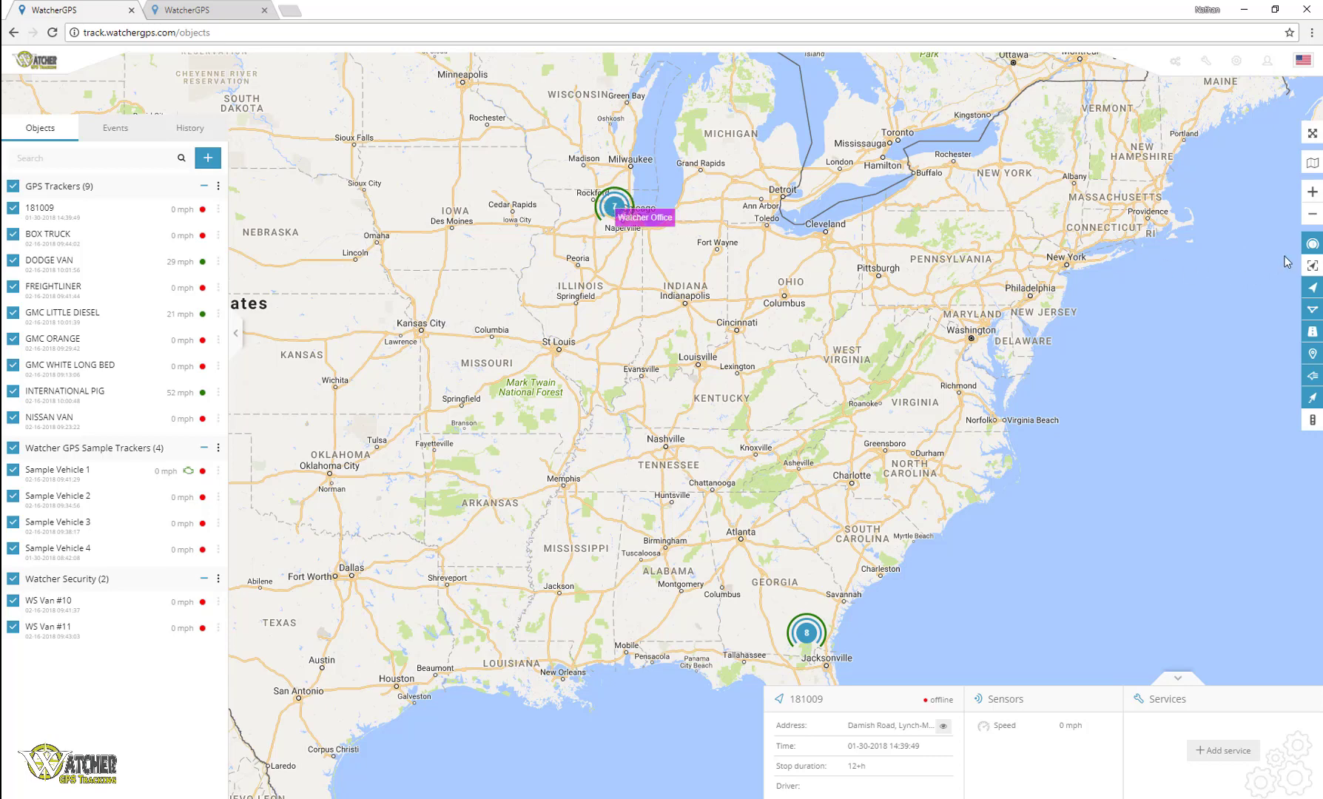
left_click(1313, 252)
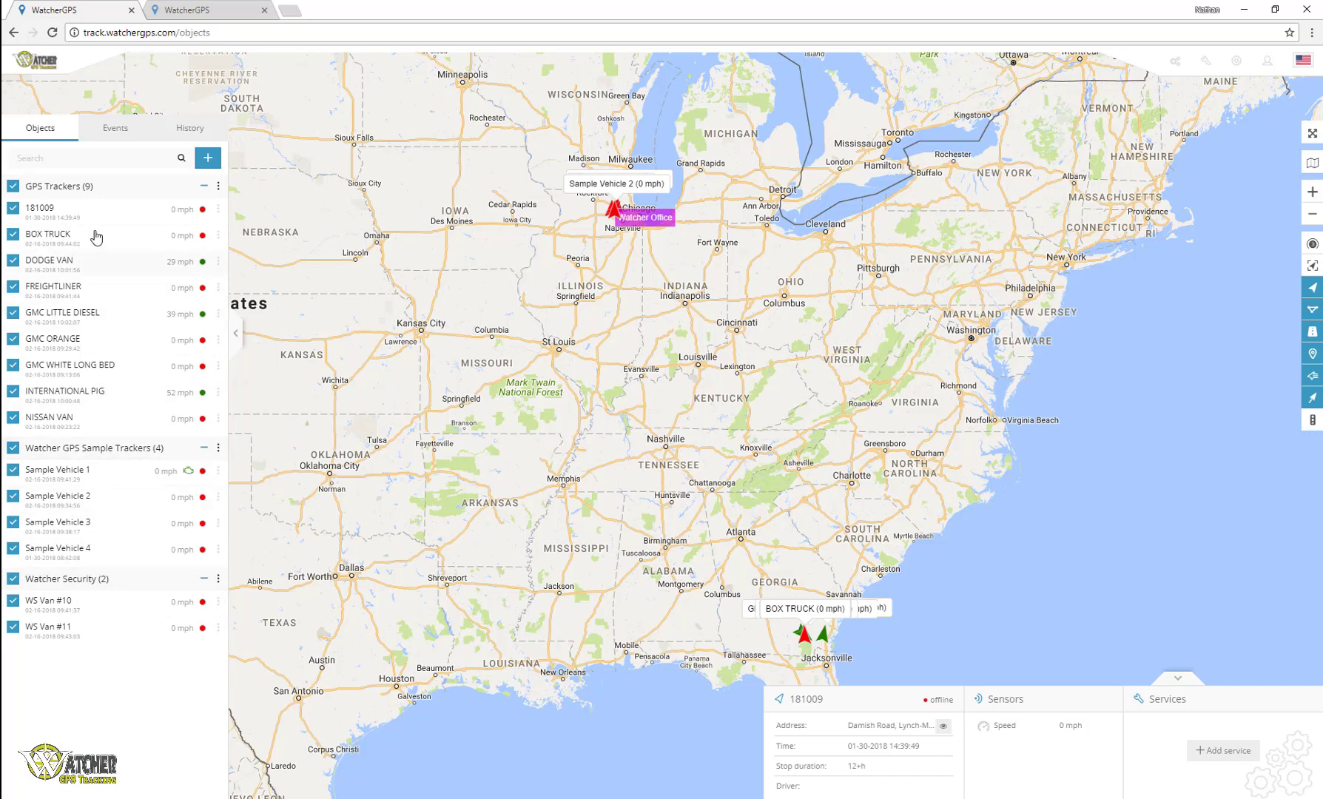
left_click(13, 449)
left_click(13, 580)
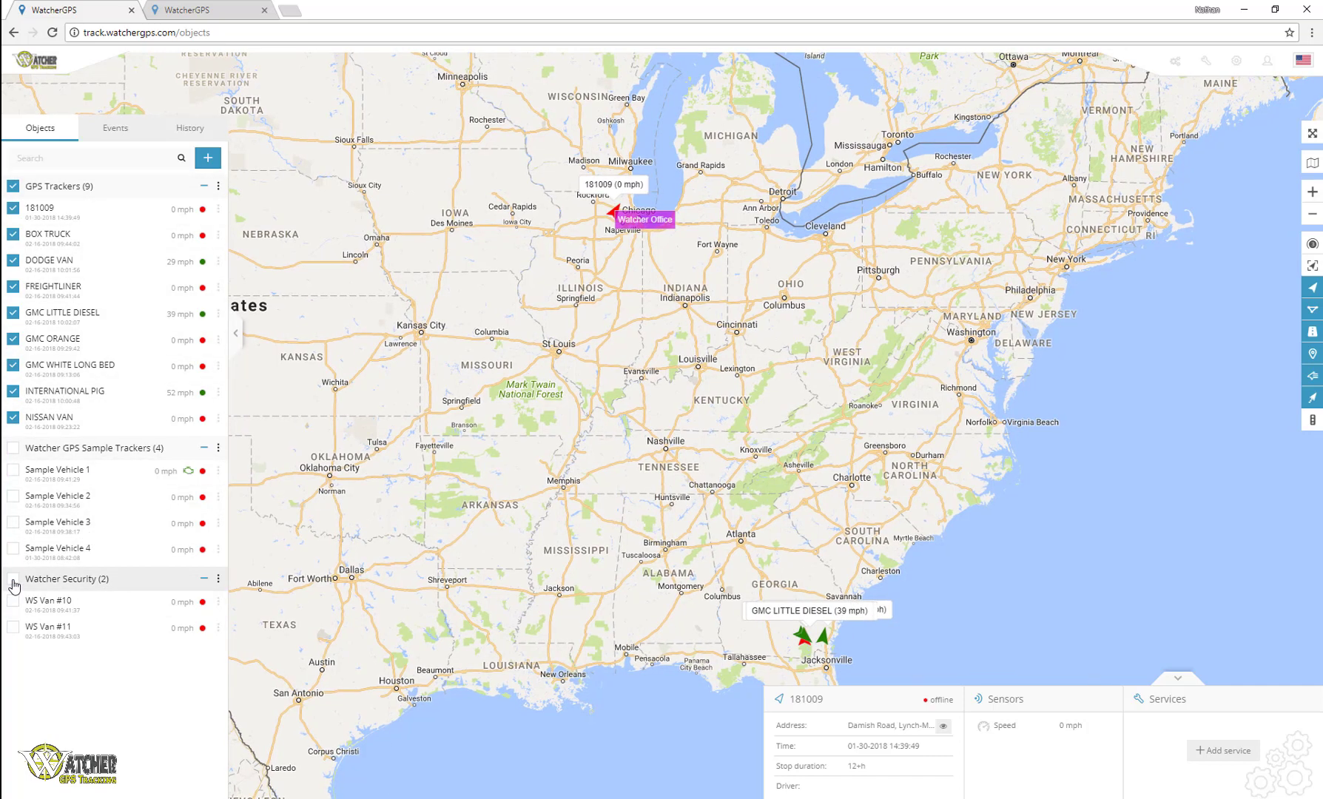
left_click(13, 209)
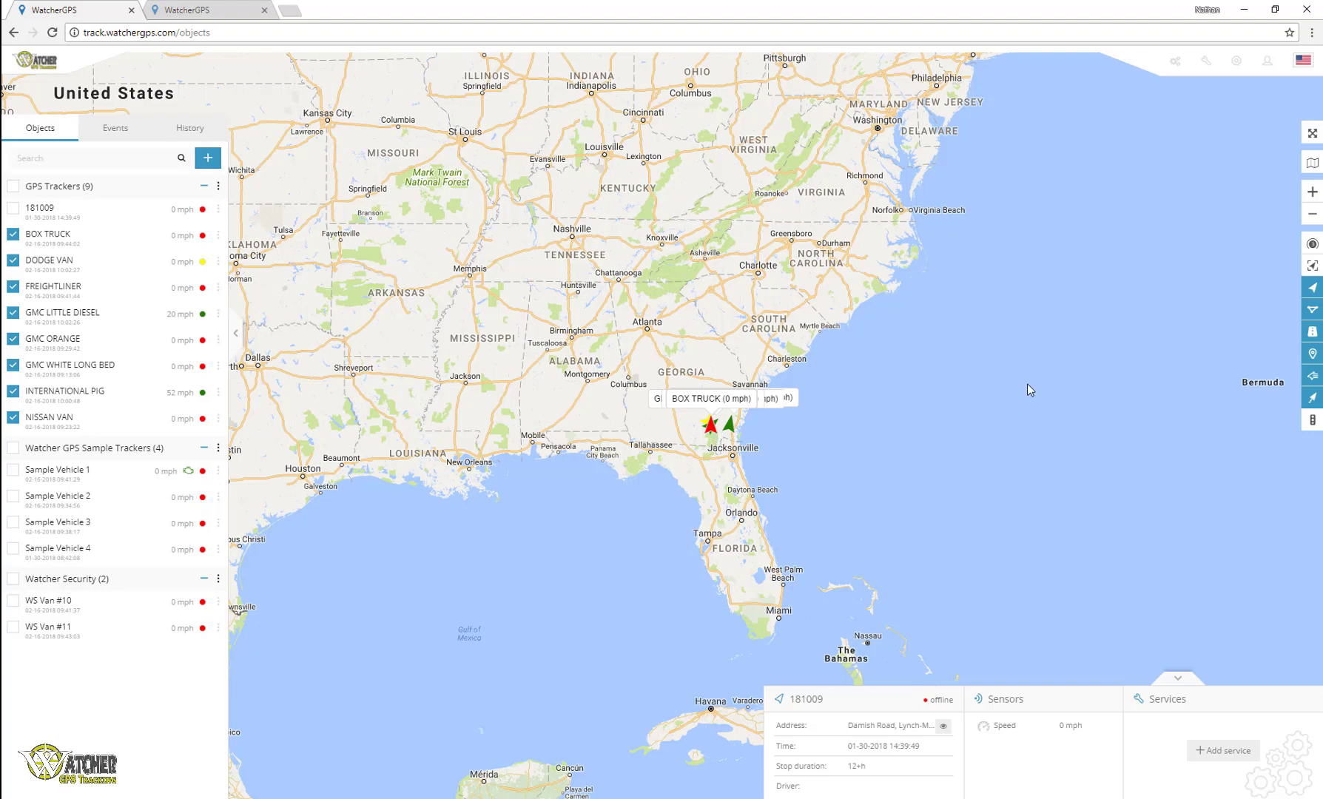
Locate GMC LITTLE DIESEL on the map and open its address, time and stop duration details
left_click(1313, 192)
left_click(1313, 193)
left_click(1313, 193)
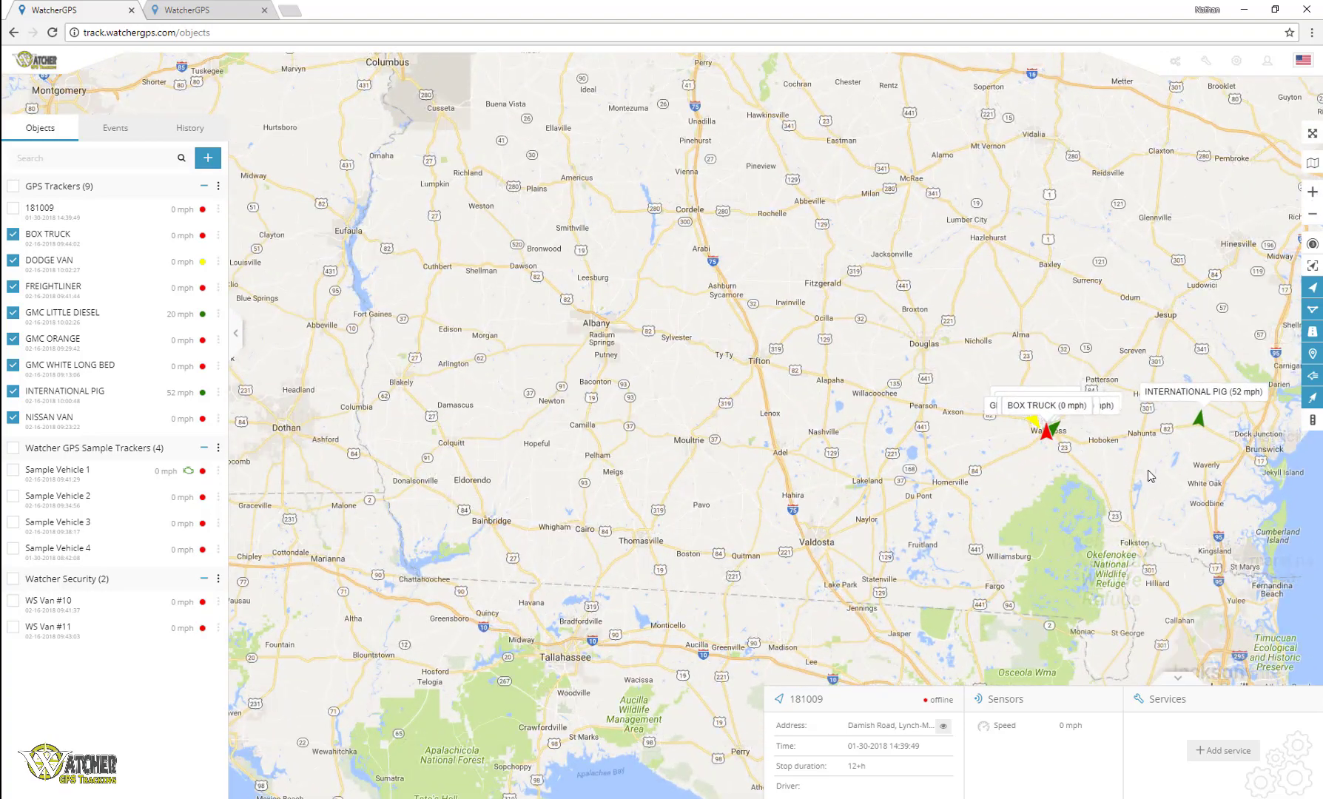
left_click_drag(1151, 476, 712, 461)
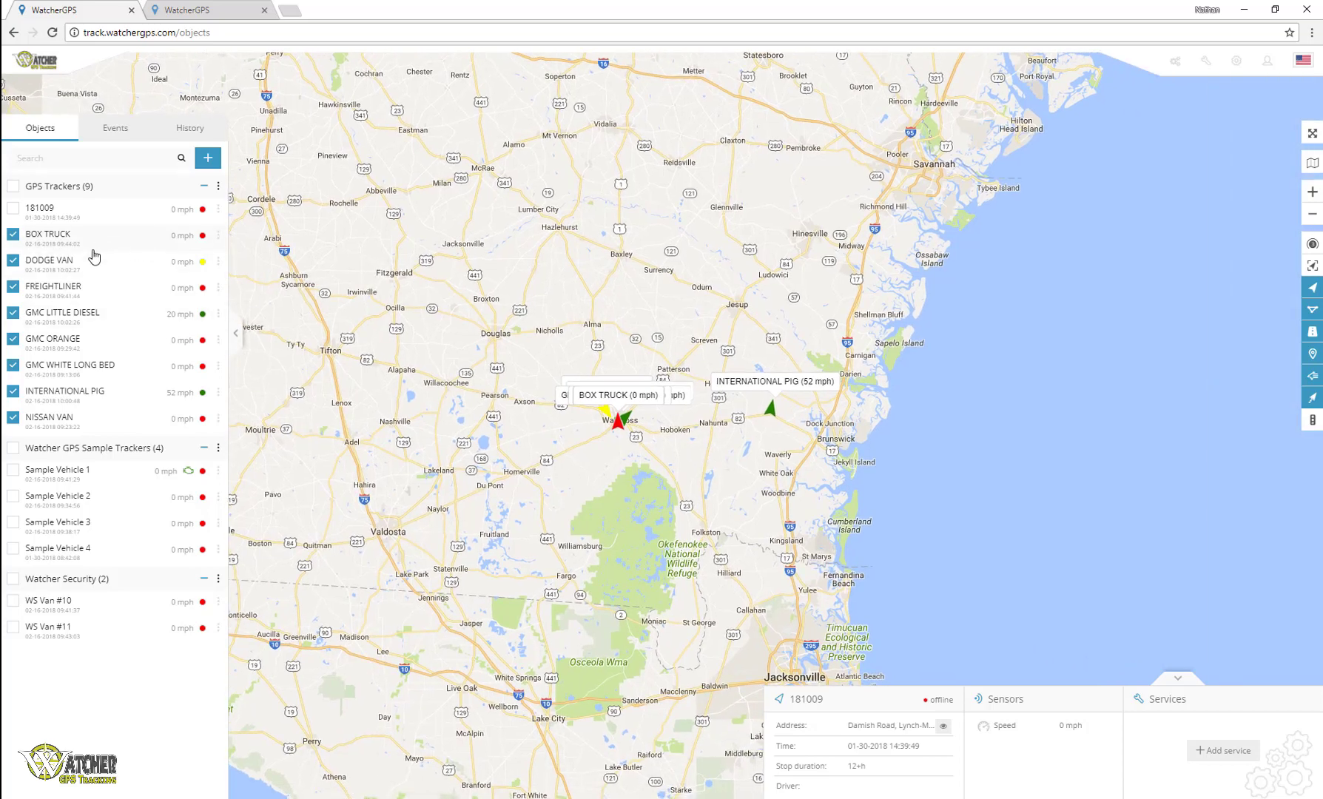
left_click(111, 325)
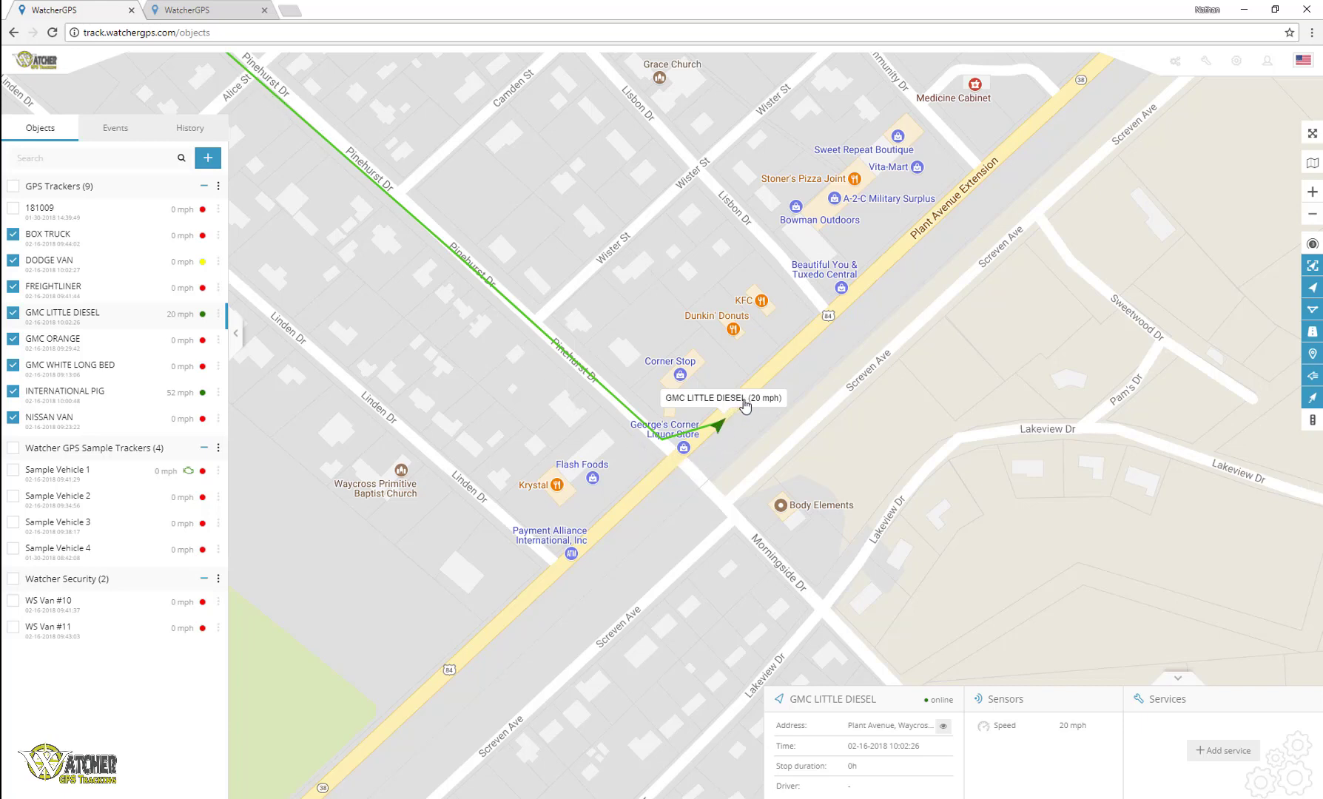
scroll(723, 409, "down", 3)
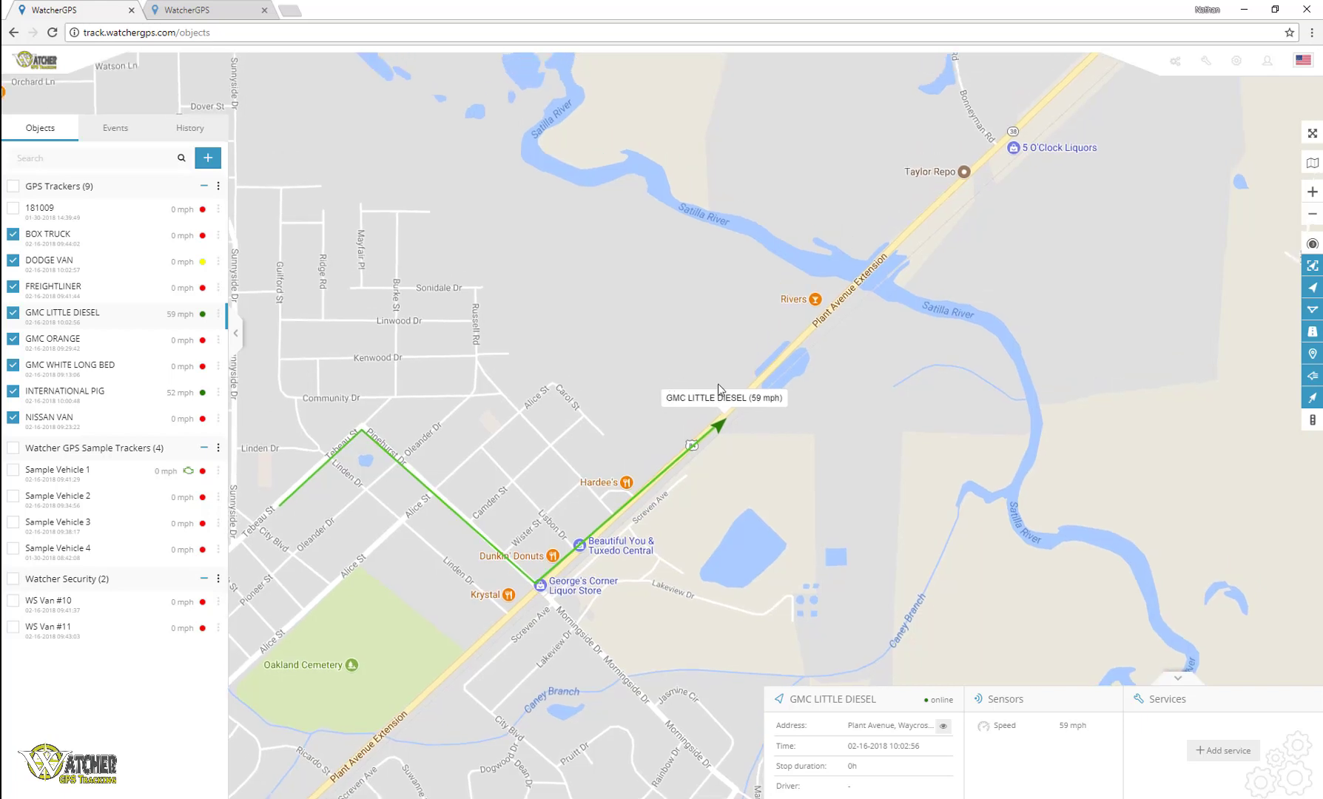
left_click(727, 407)
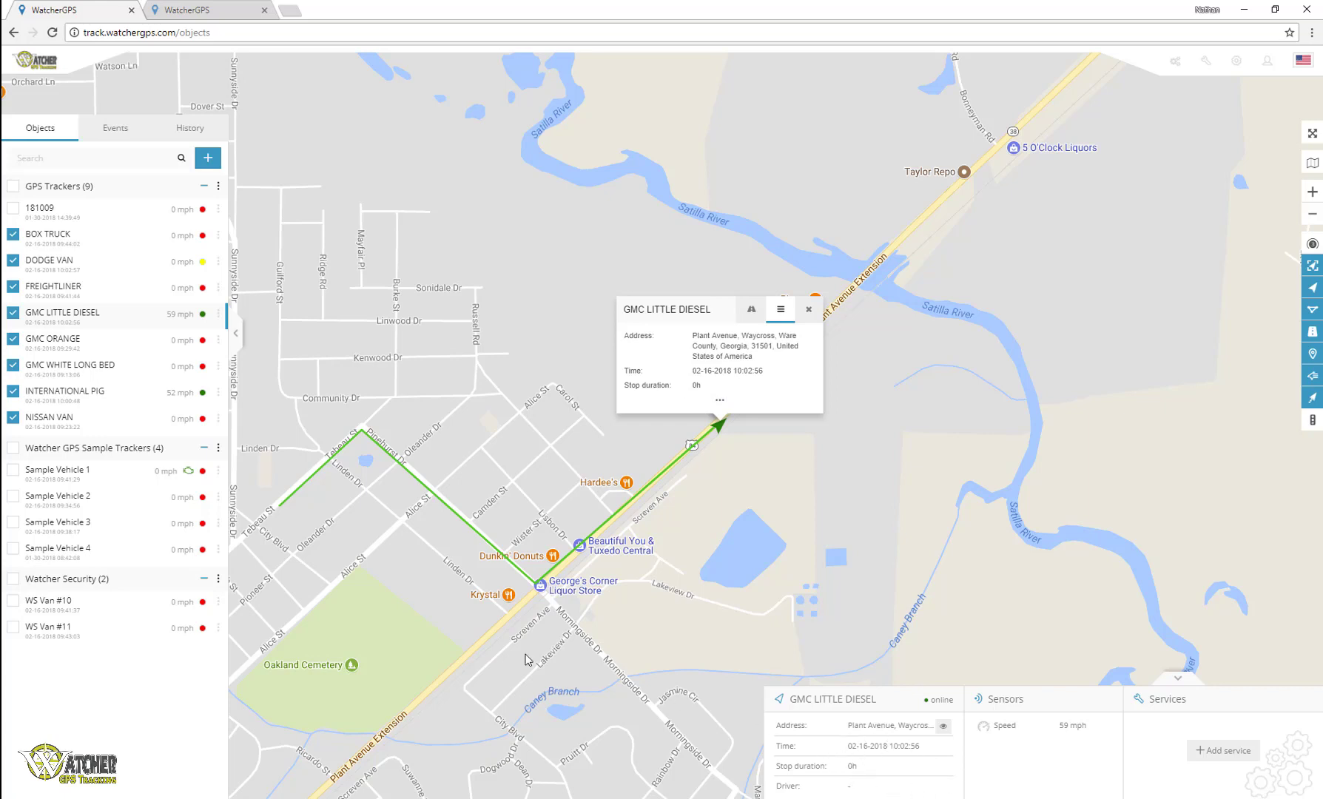
Look at the map positions of several other GPS Trackers vehicles, ending with BOX TRUCK, and open its location in Google Maps
left_click(123, 343)
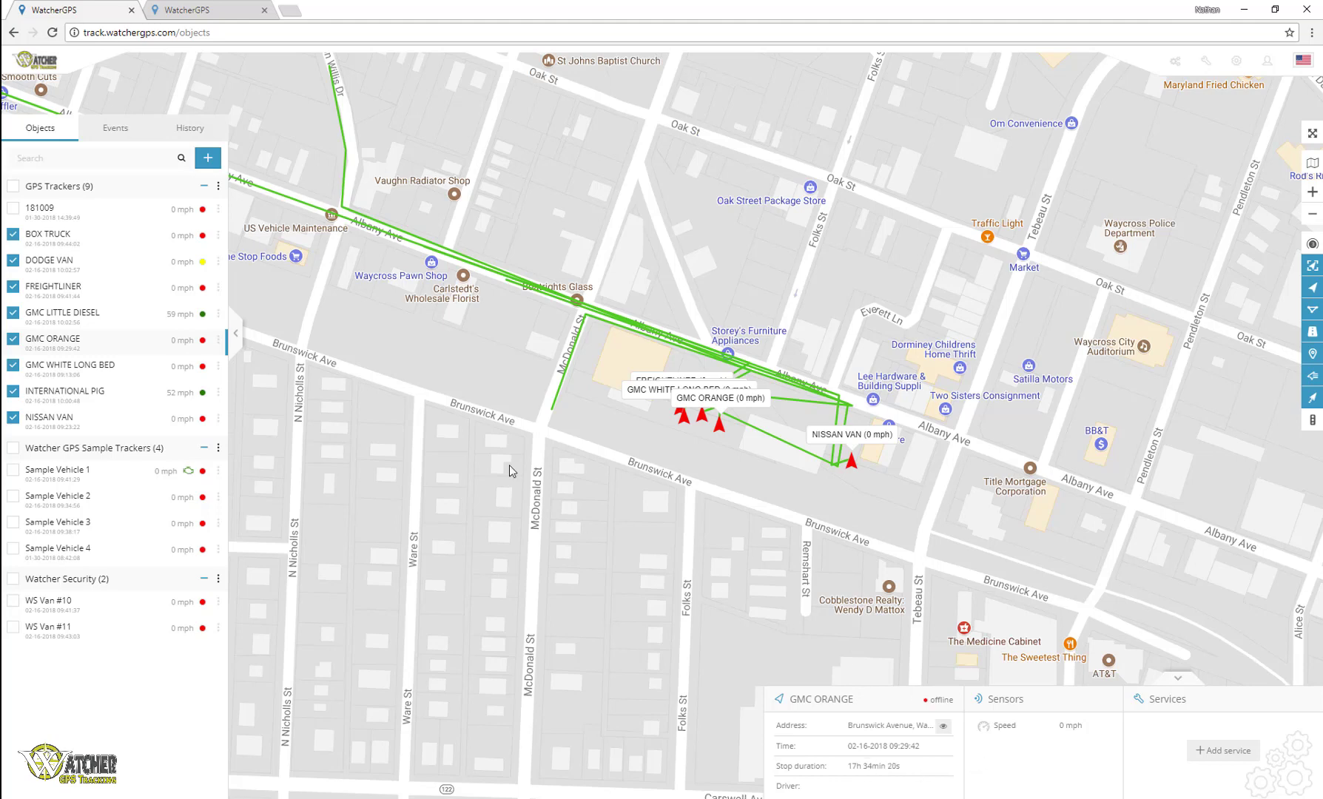
left_click(131, 370)
left_click(124, 392)
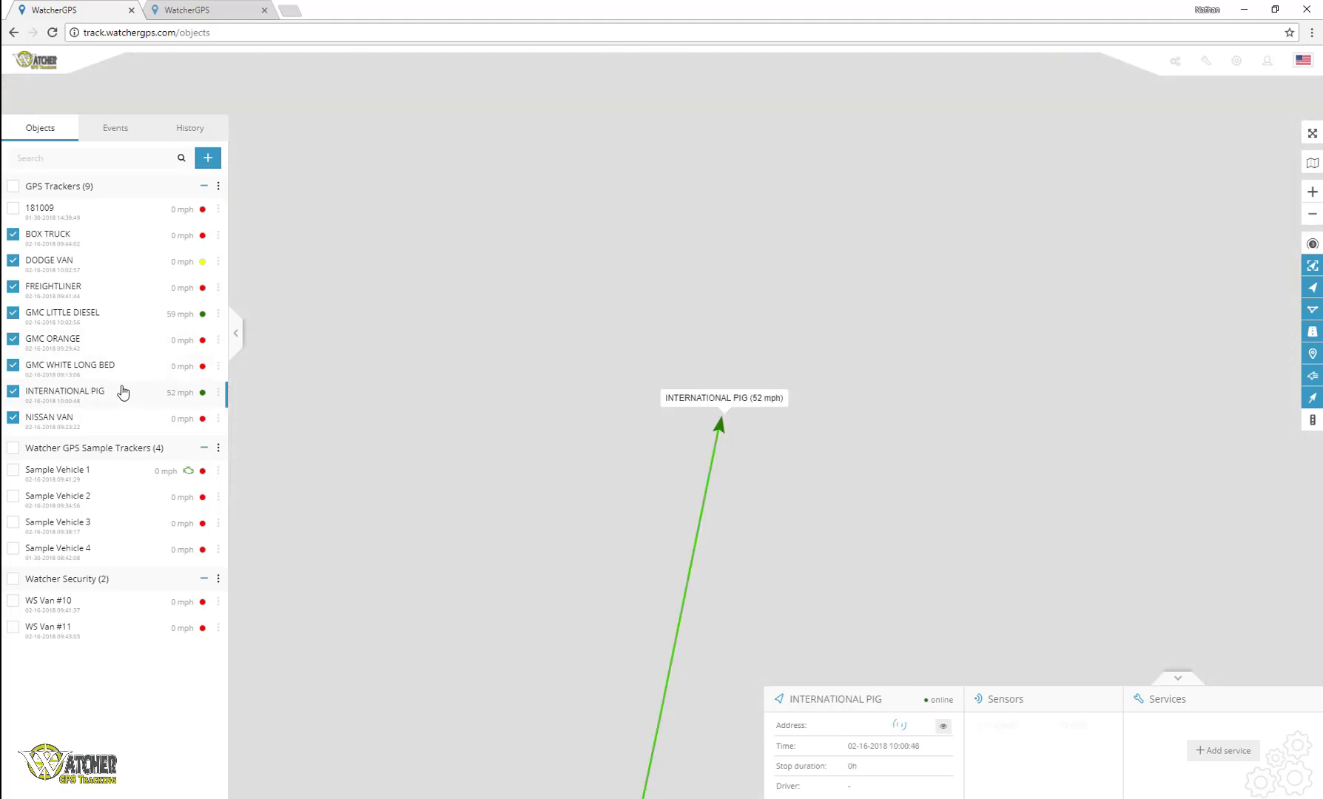
left_click(119, 327)
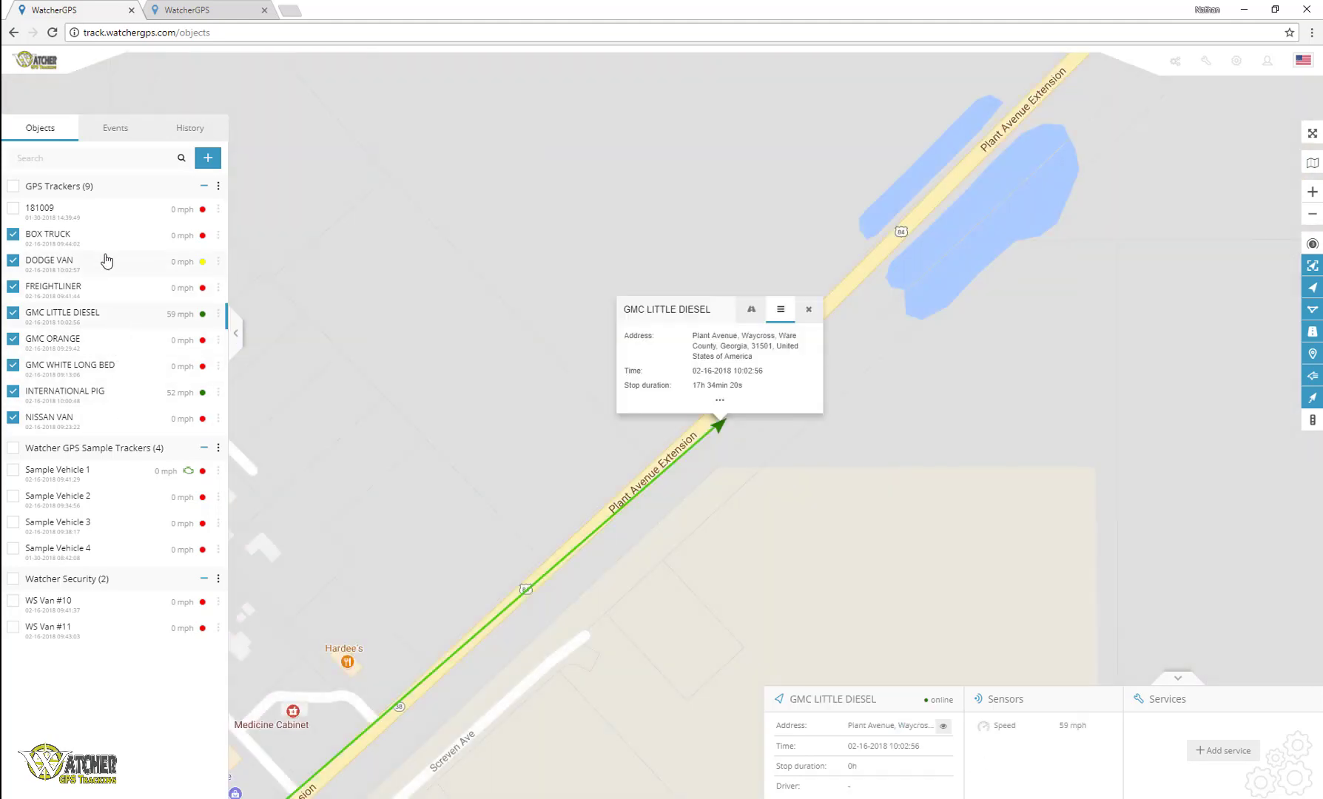
left_click(107, 260)
left_click(102, 238)
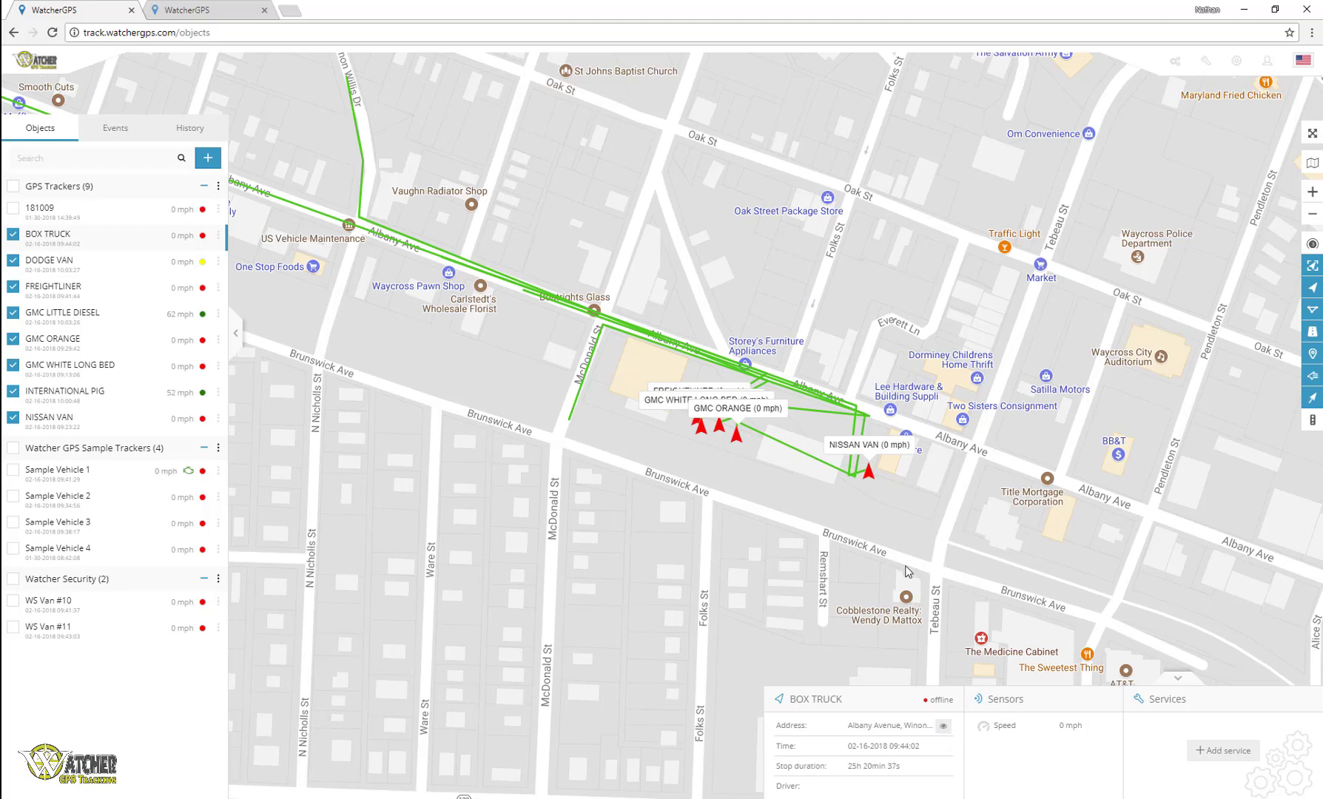
left_click(944, 728)
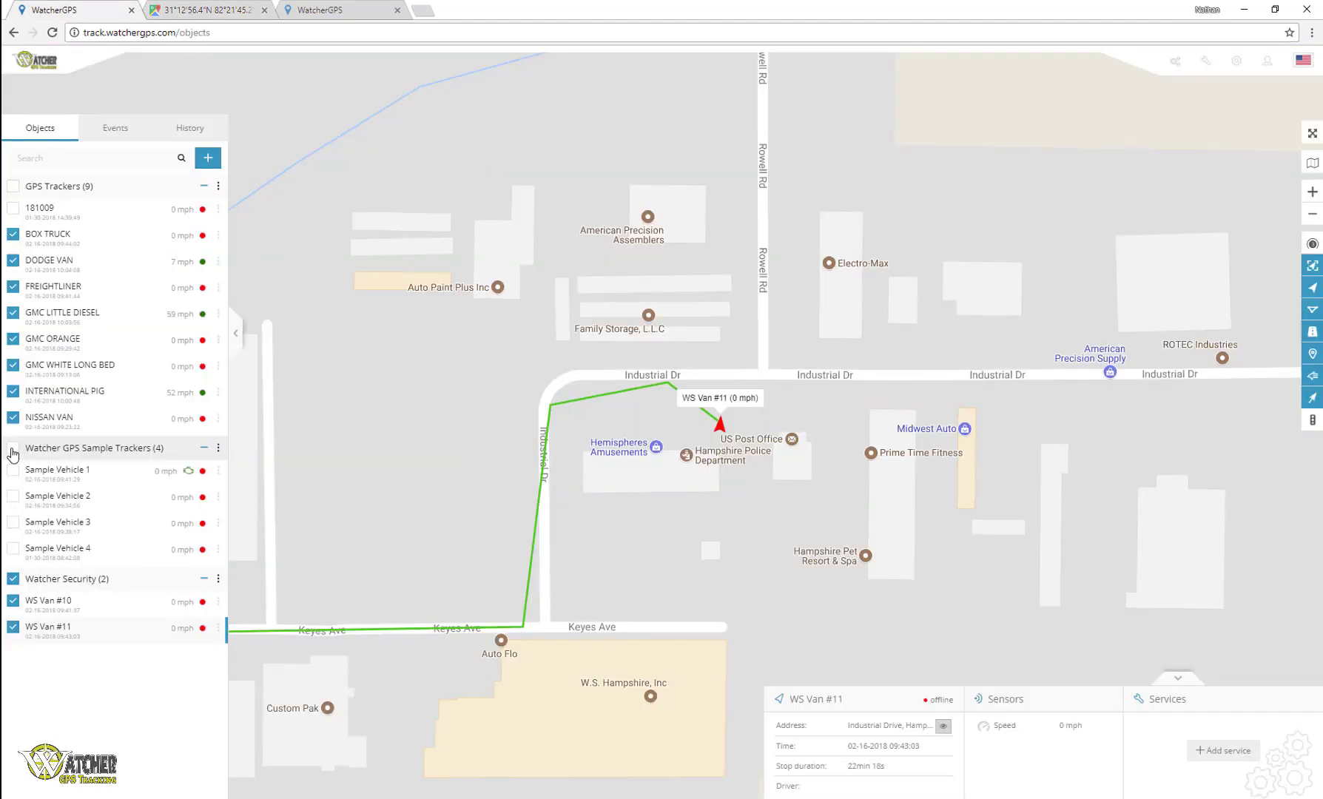
Show the Watcher GPS Sample Trackers group on the map again
left_click(12, 449)
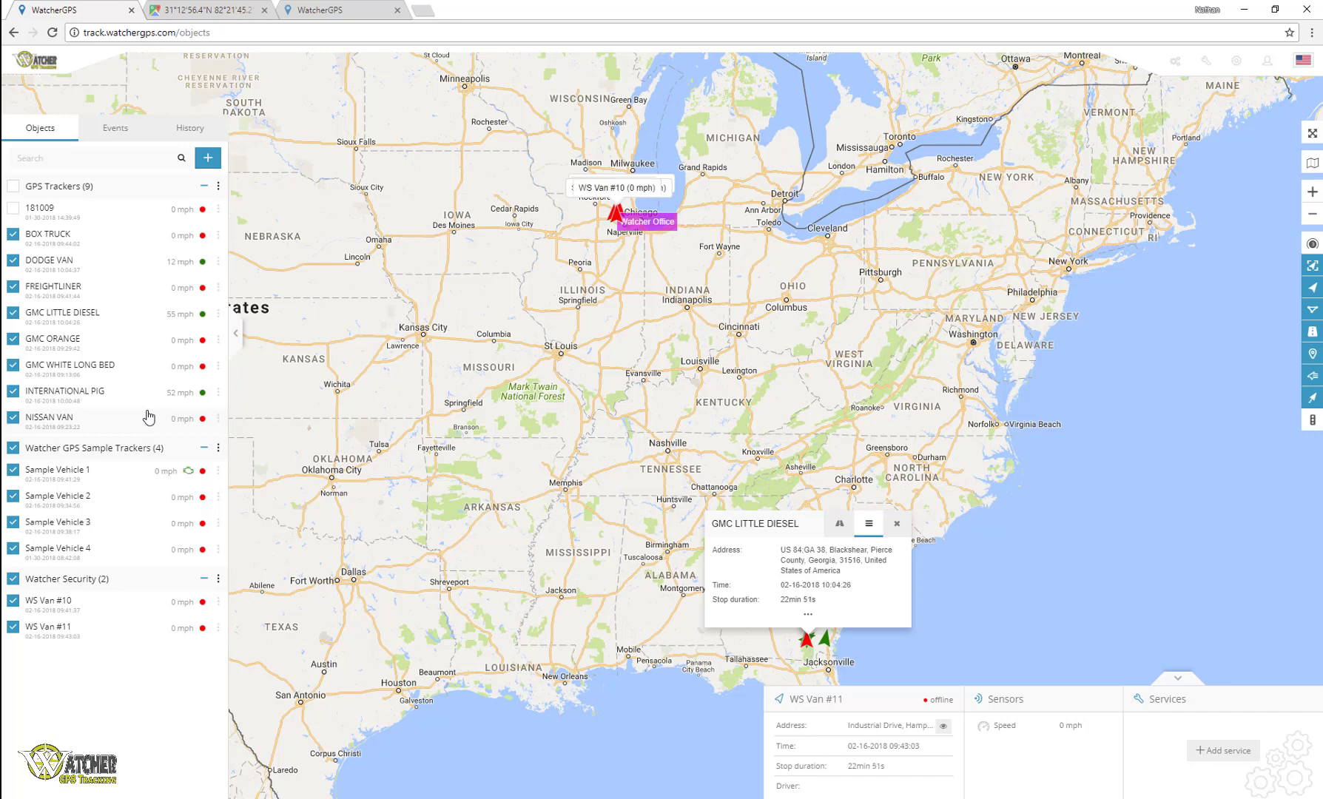
Show the history of WS Van #11 for 2018-02-16, 00:00 to 23:45, with Snap to road enabled
left_click(187, 134)
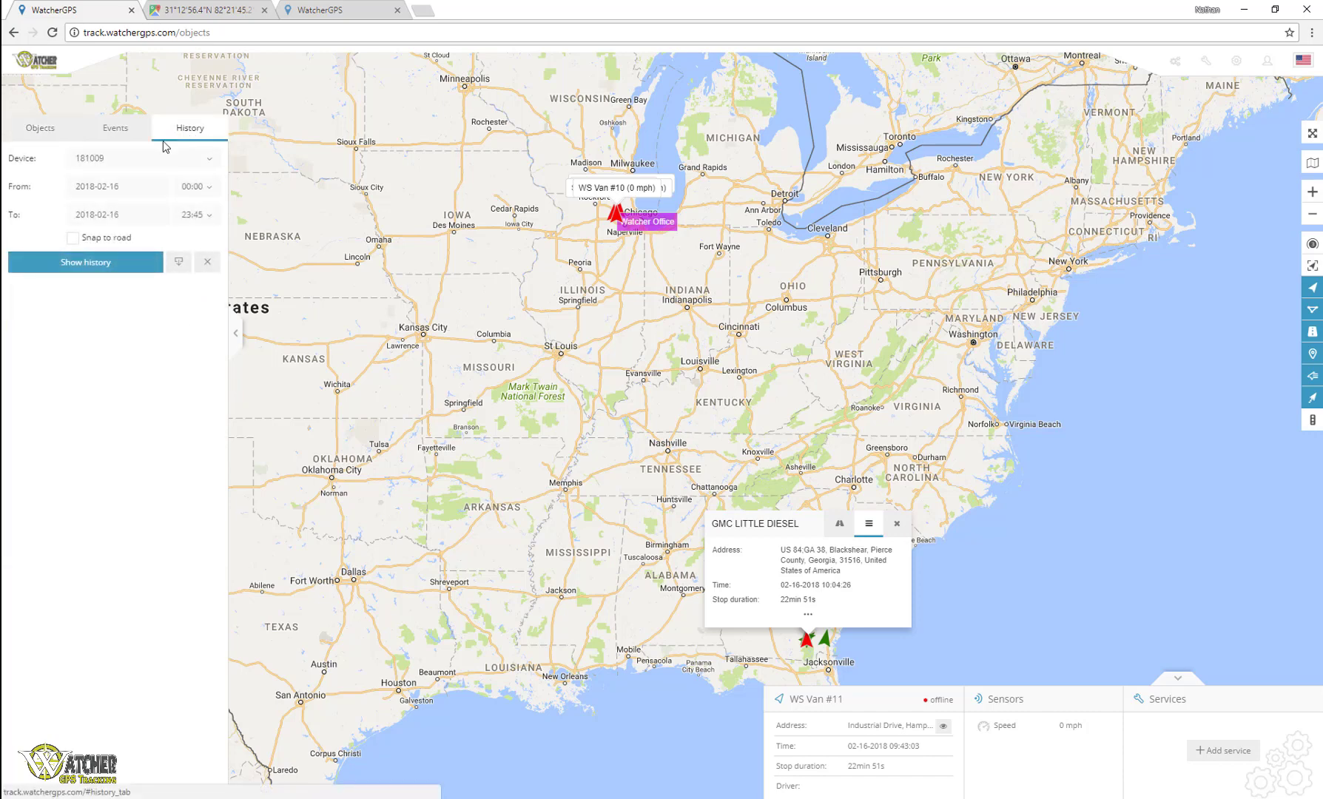
left_click(148, 160)
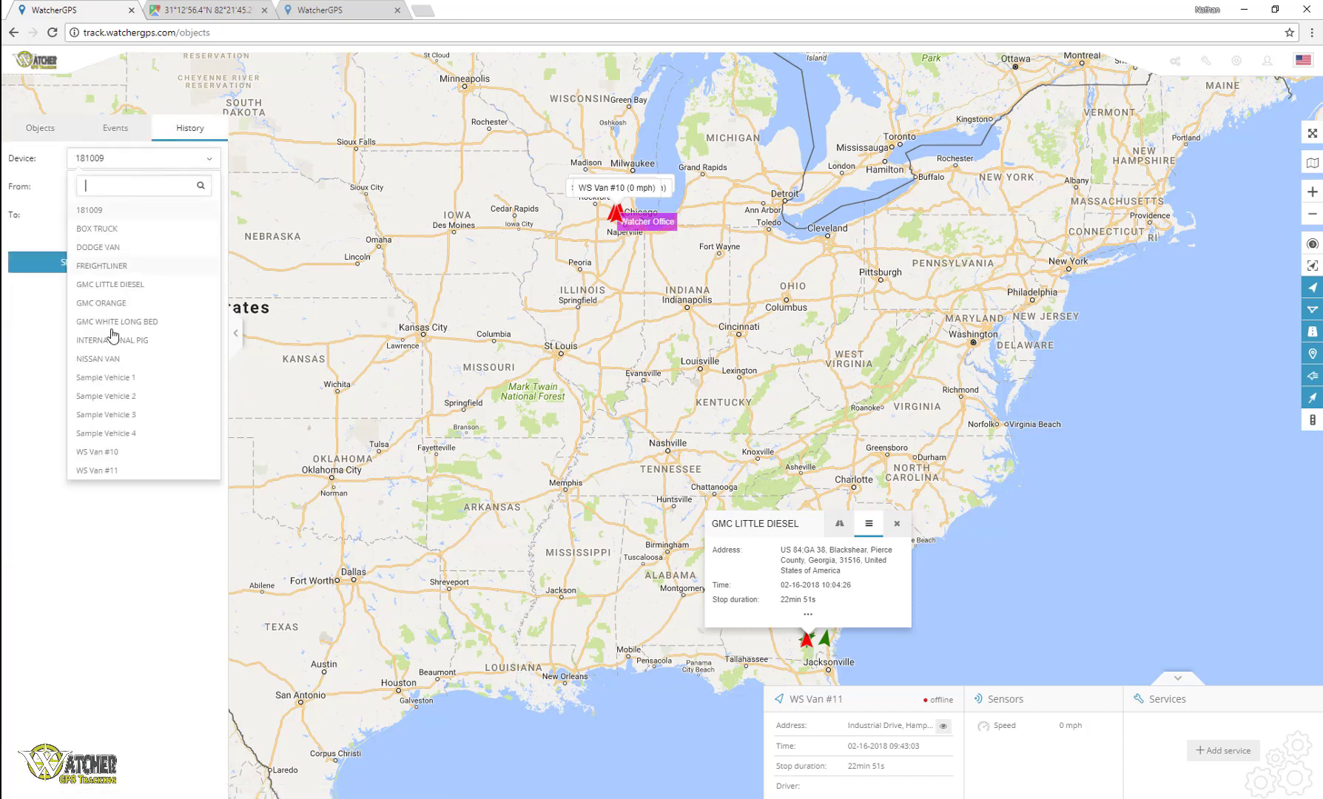
left_click(116, 470)
left_click(122, 187)
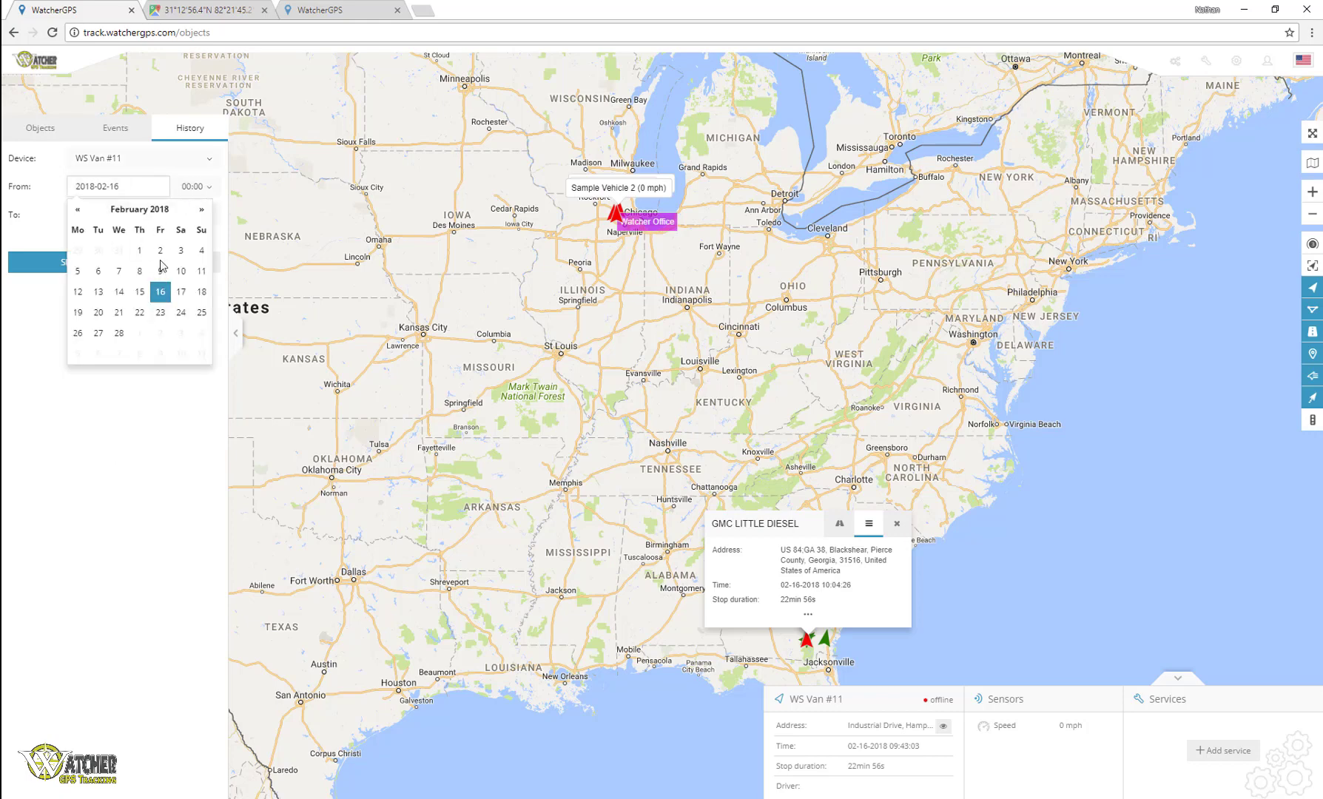
left_click(159, 287)
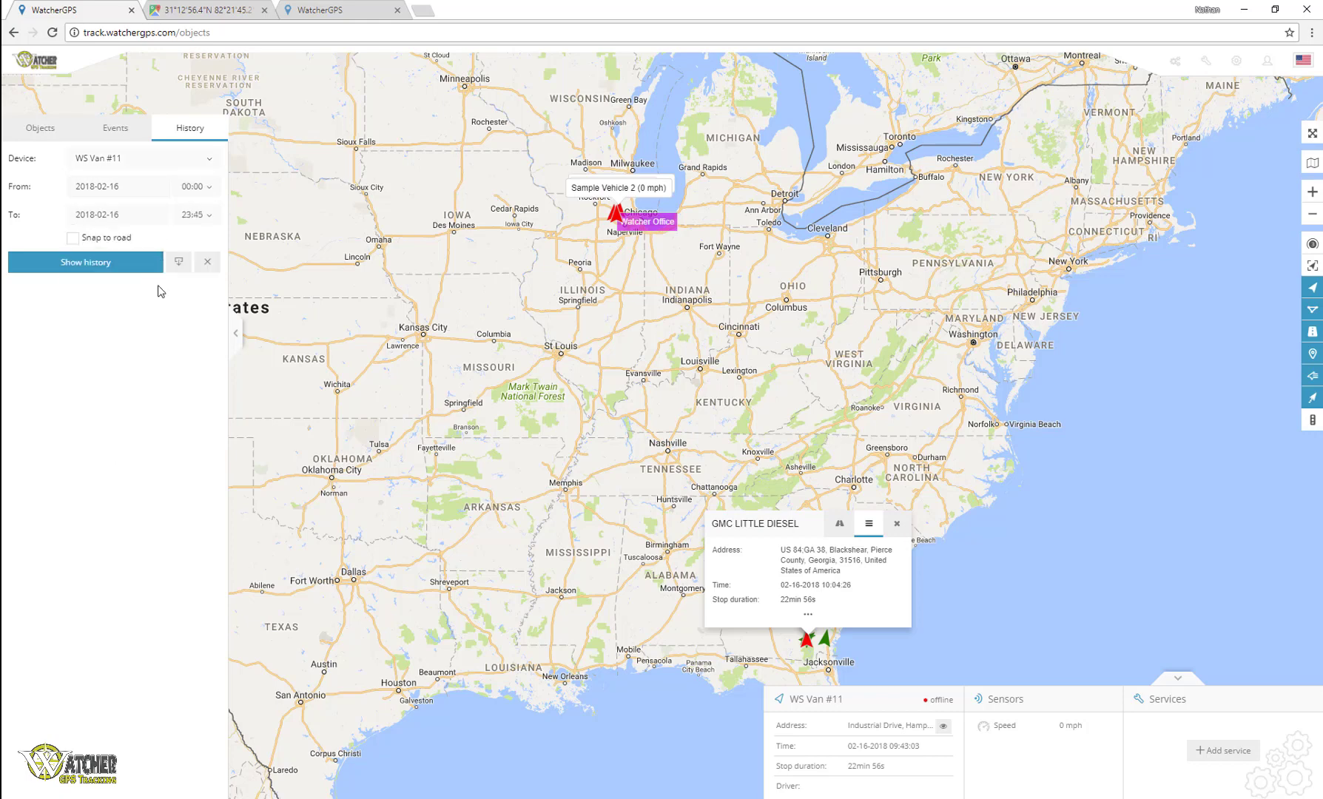
left_click(72, 238)
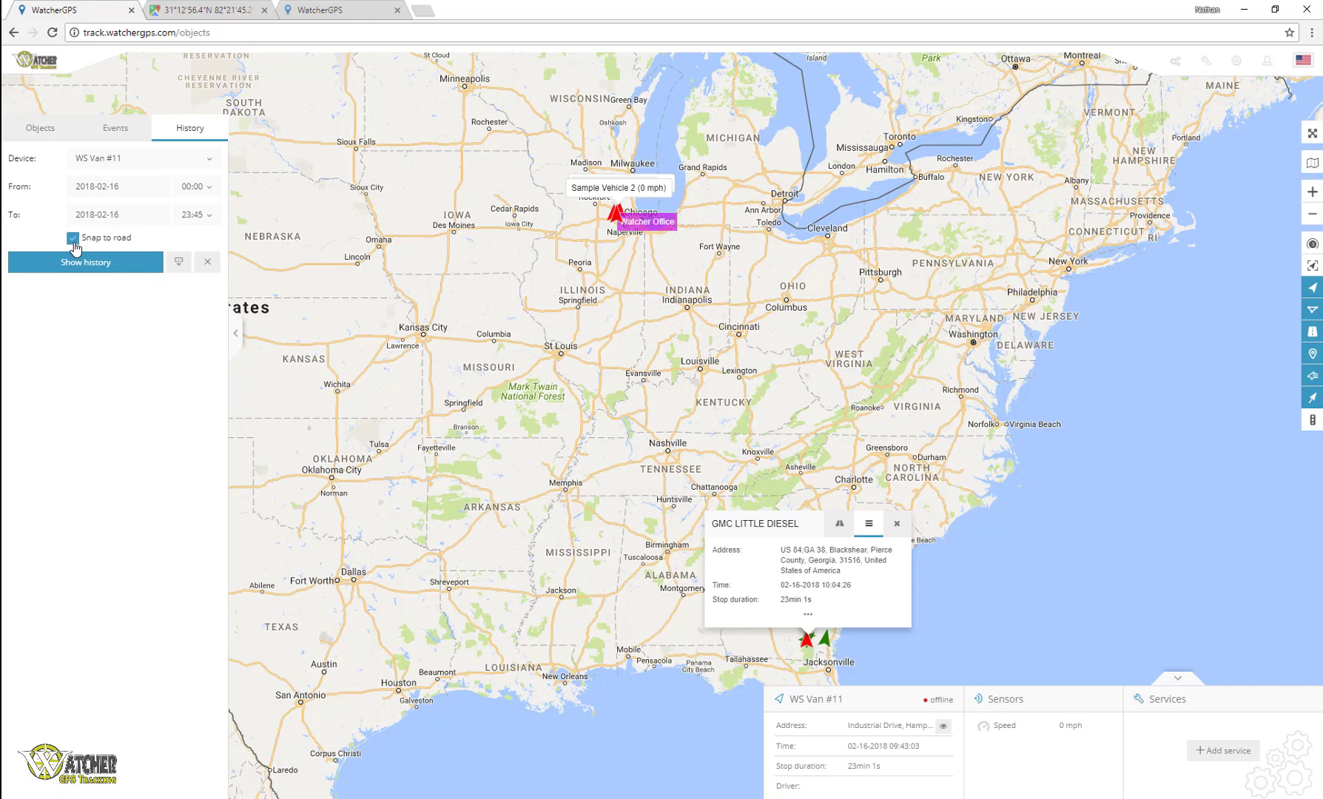
left_click(109, 268)
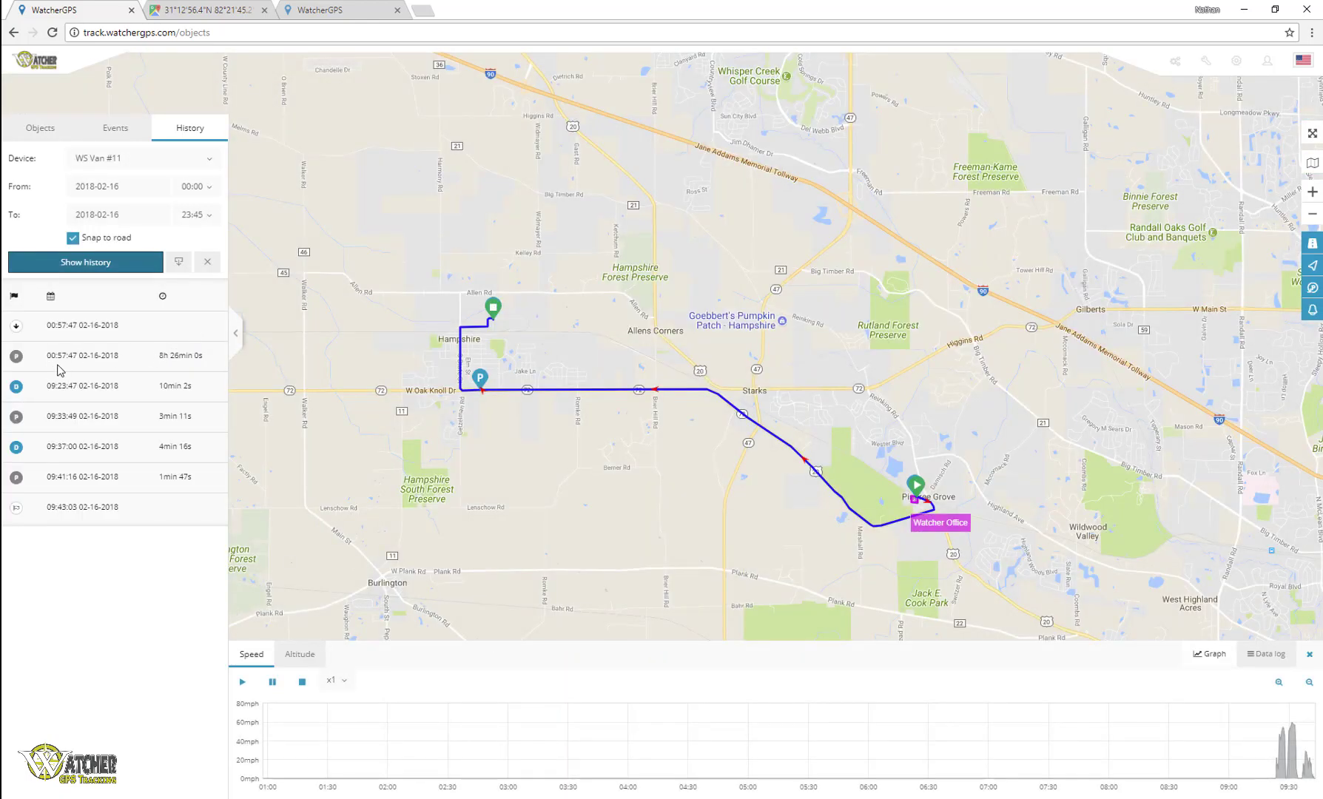
Highlight the drive that started at 09:23:47 on the route and open the details of the parking stop at its end
left_click(194, 363)
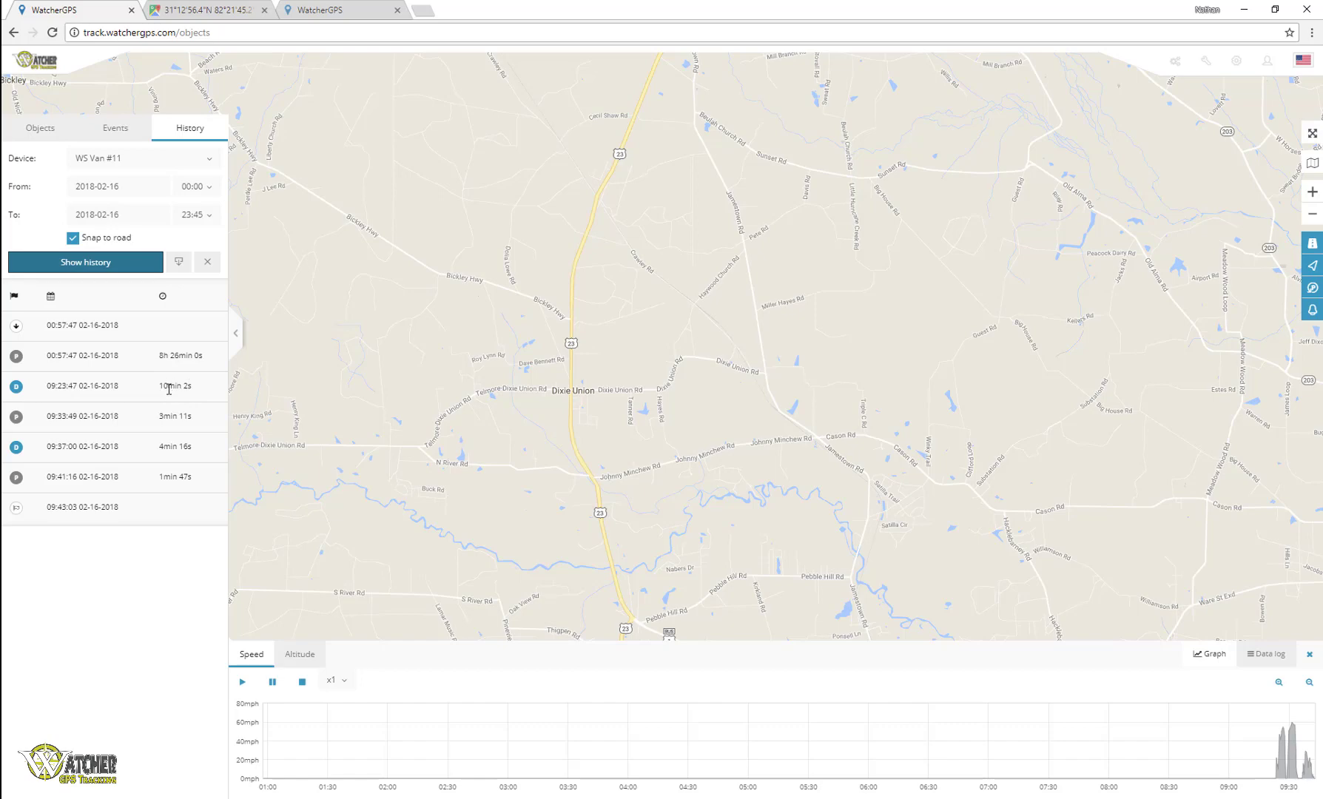
left_click(16, 385)
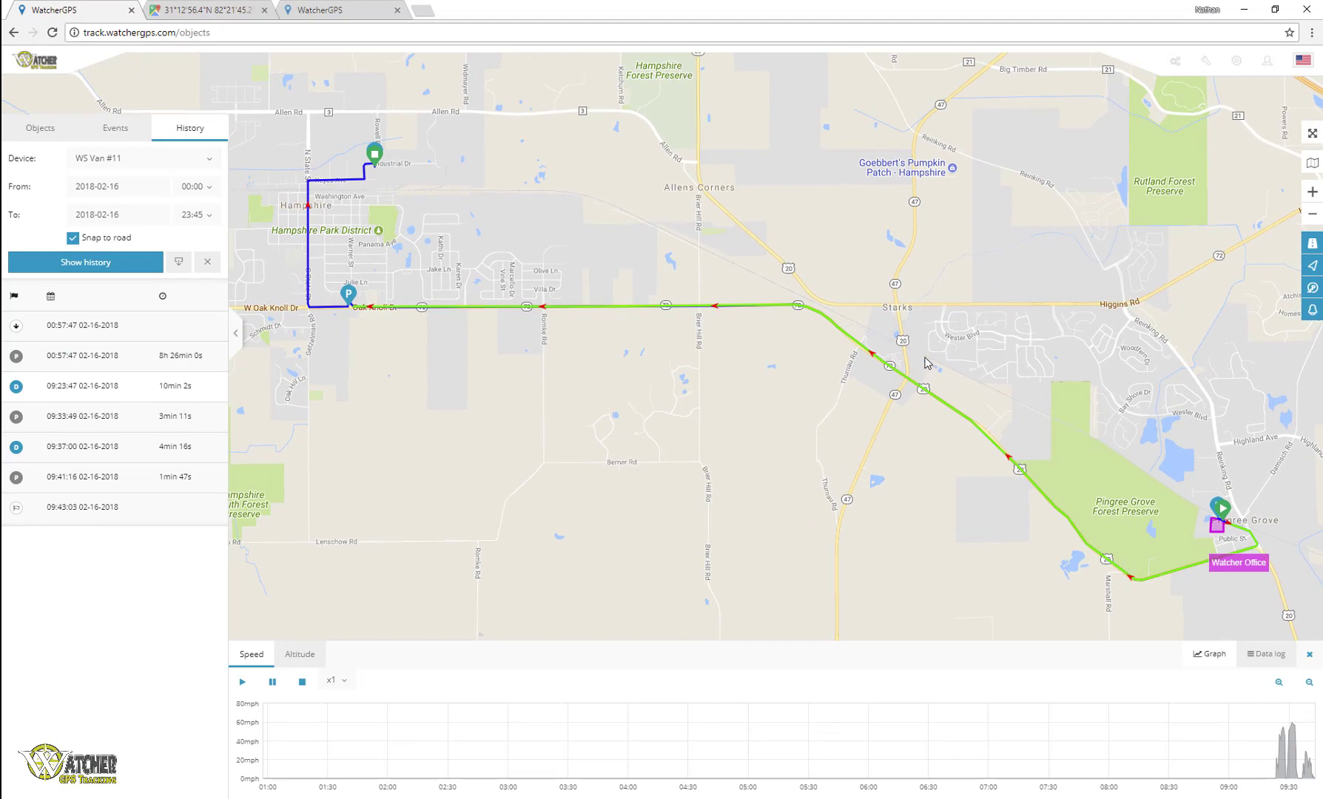
left_click(348, 296)
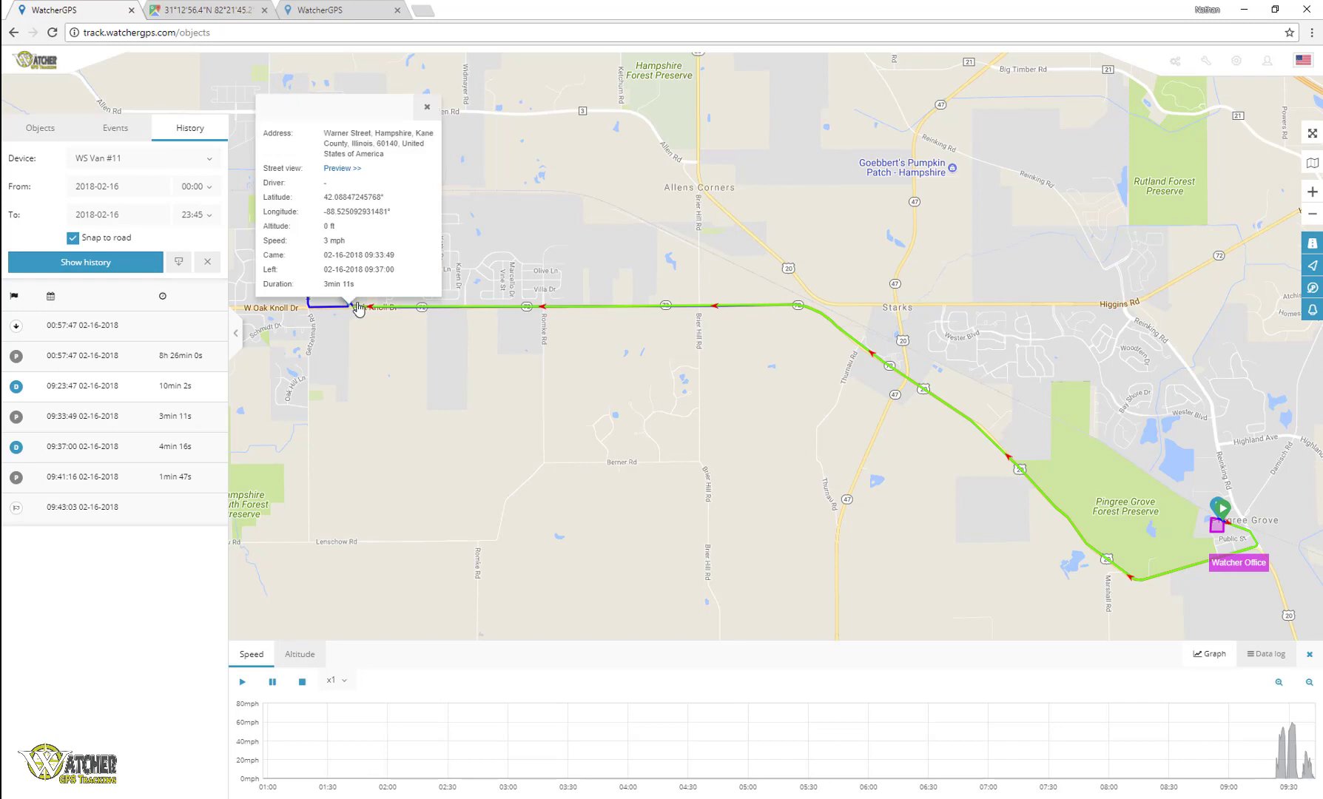
Open the Street View preview of the parking stop and look around the intersection toward the gas station
left_click(347, 170)
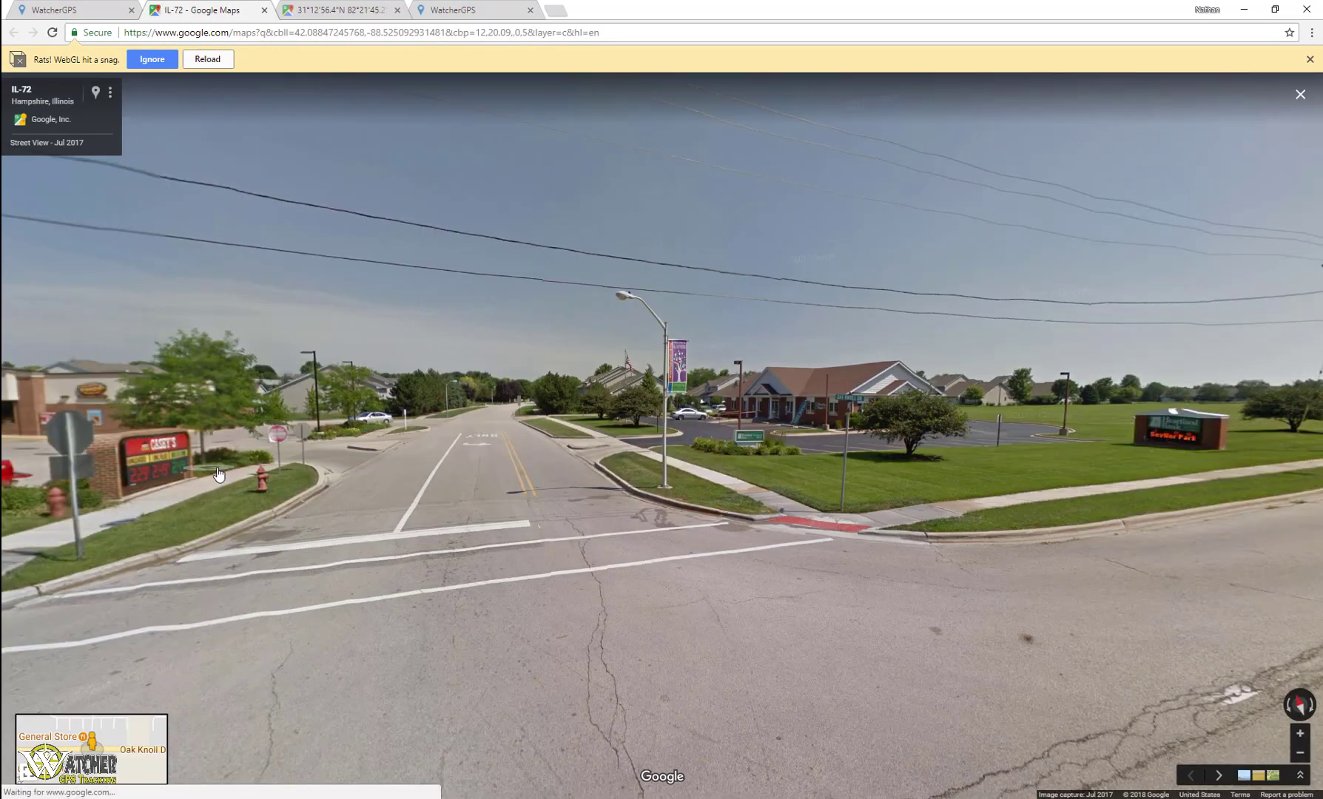
left_click_drag(314, 450, 894, 424)
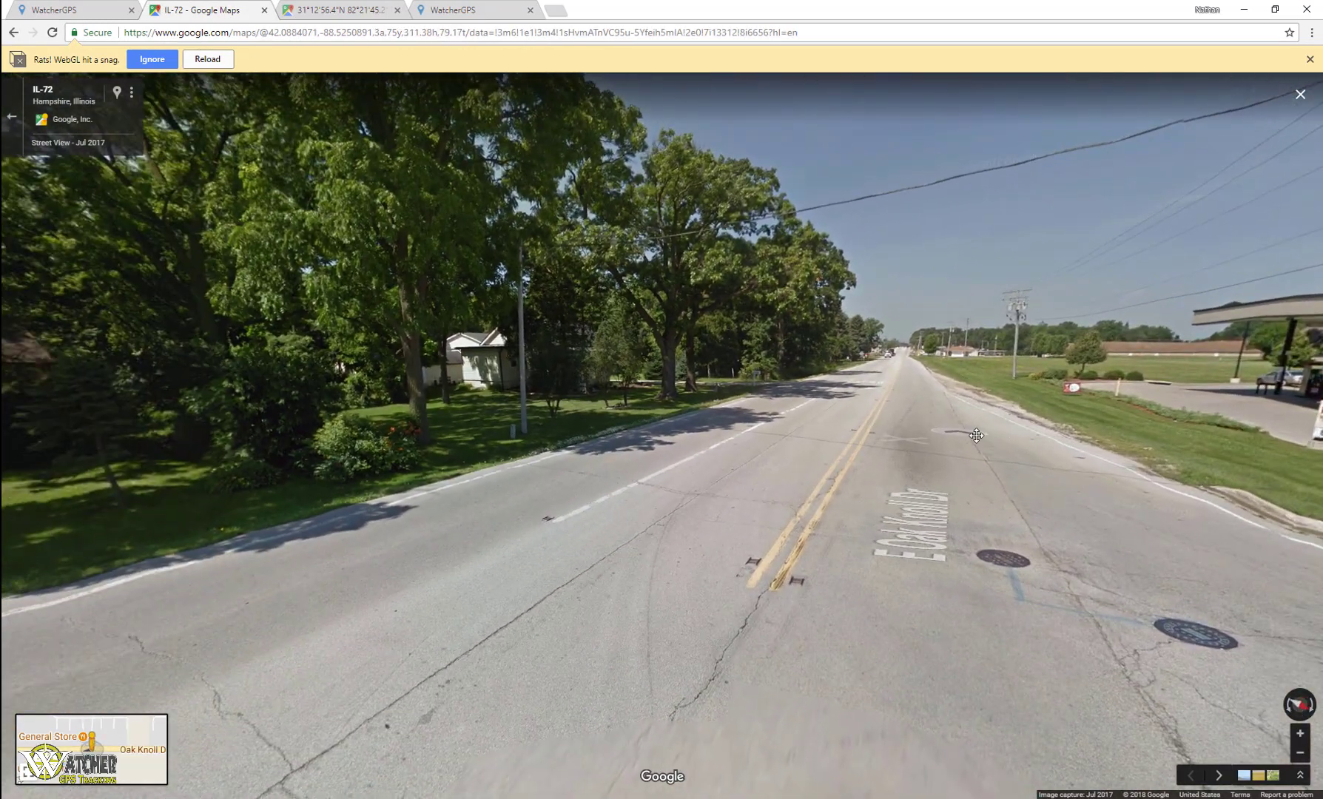
left_click(894, 423)
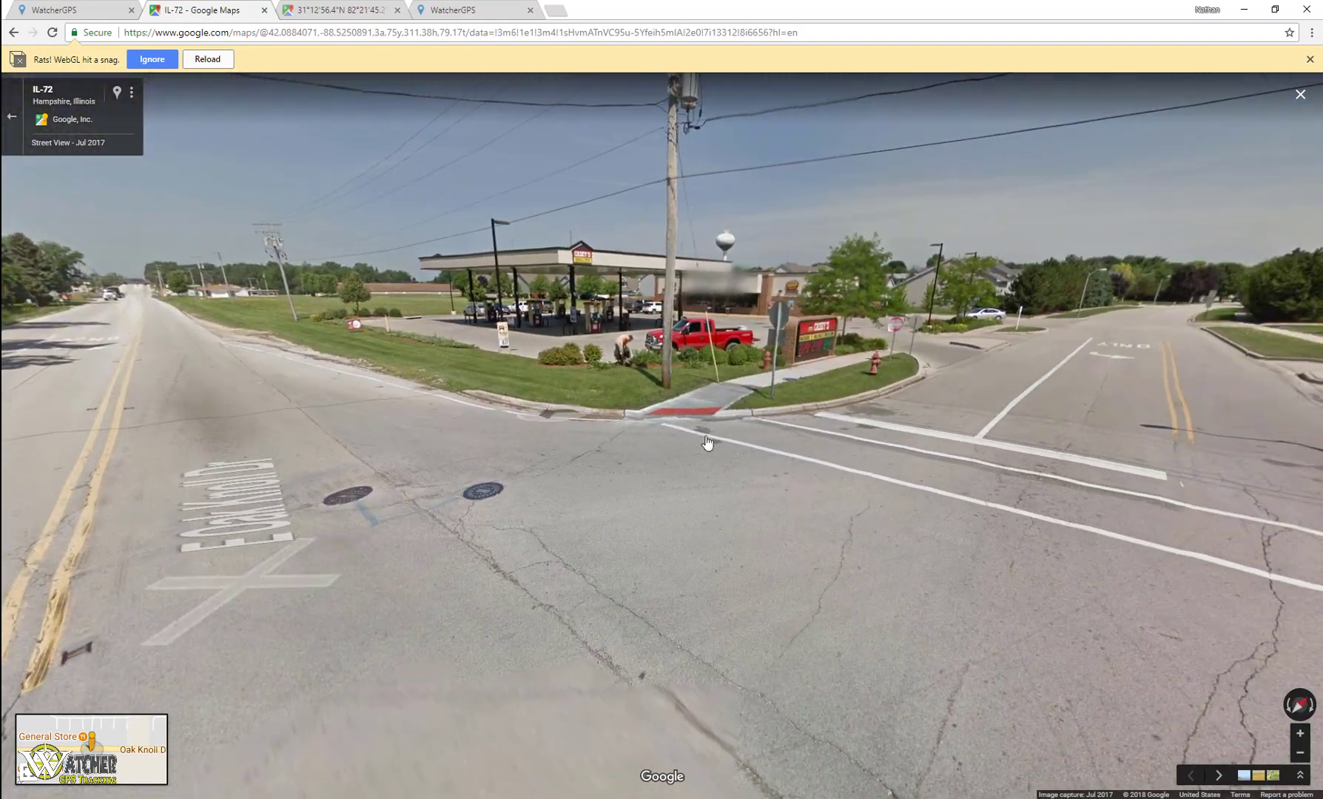
left_click_drag(920, 436, 827, 358)
left_click(552, 356)
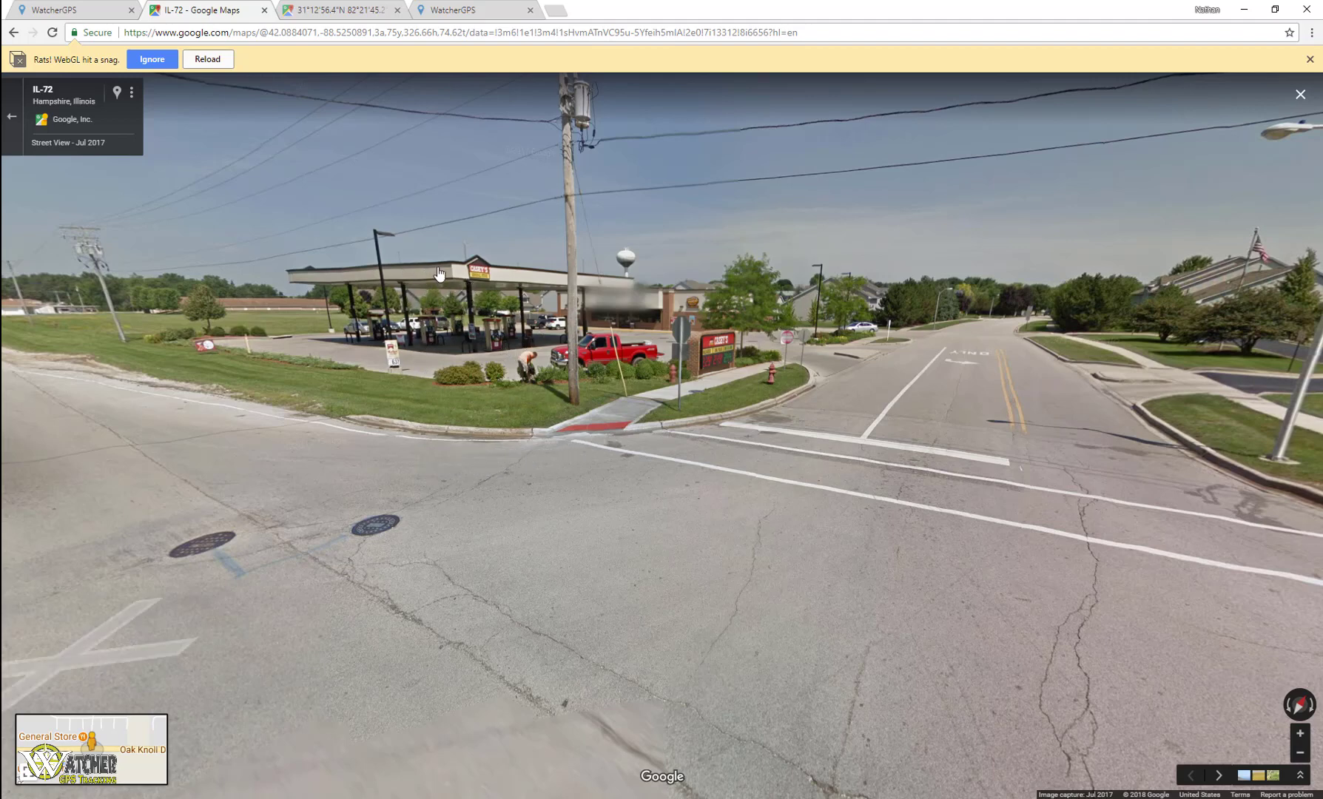
Return to the tracking map's object list and show today's history for WS Van #11
left_click(82, 7)
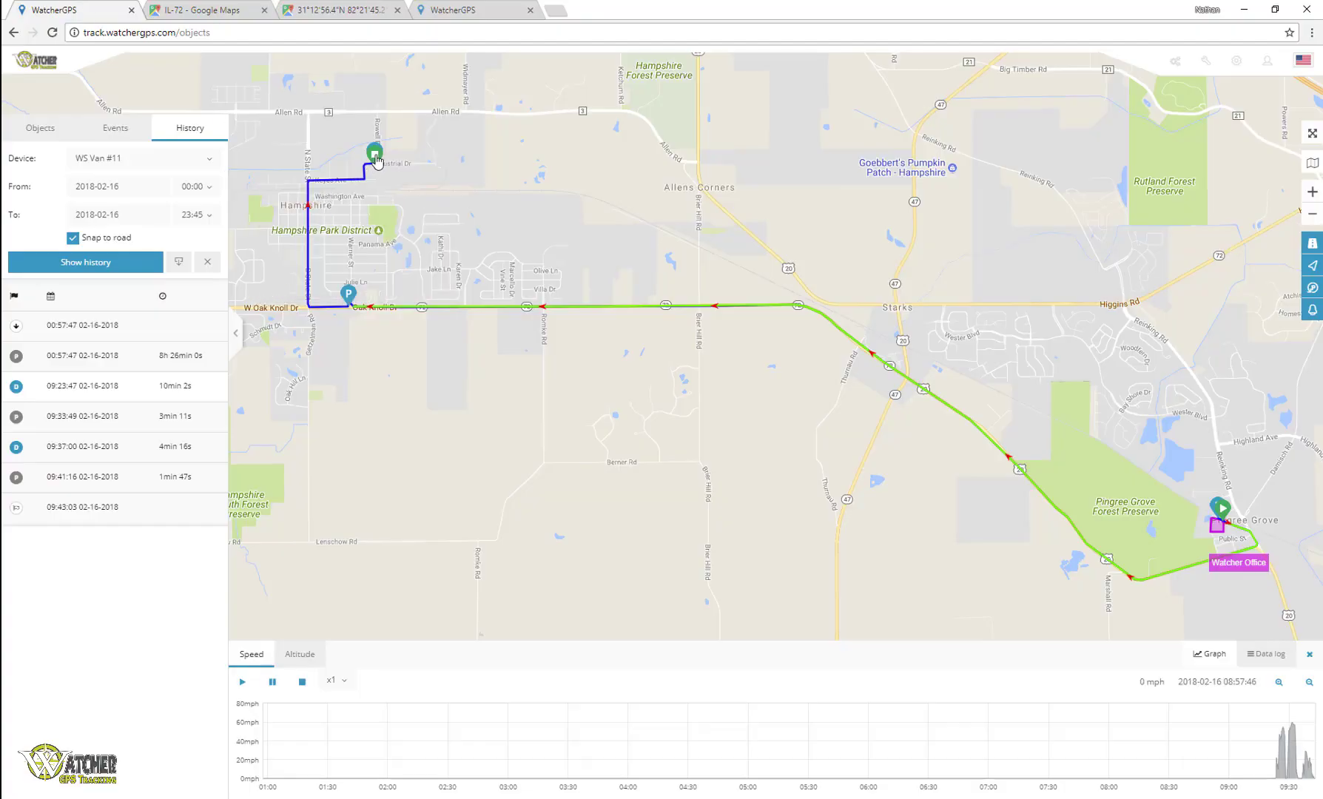
left_click(49, 132)
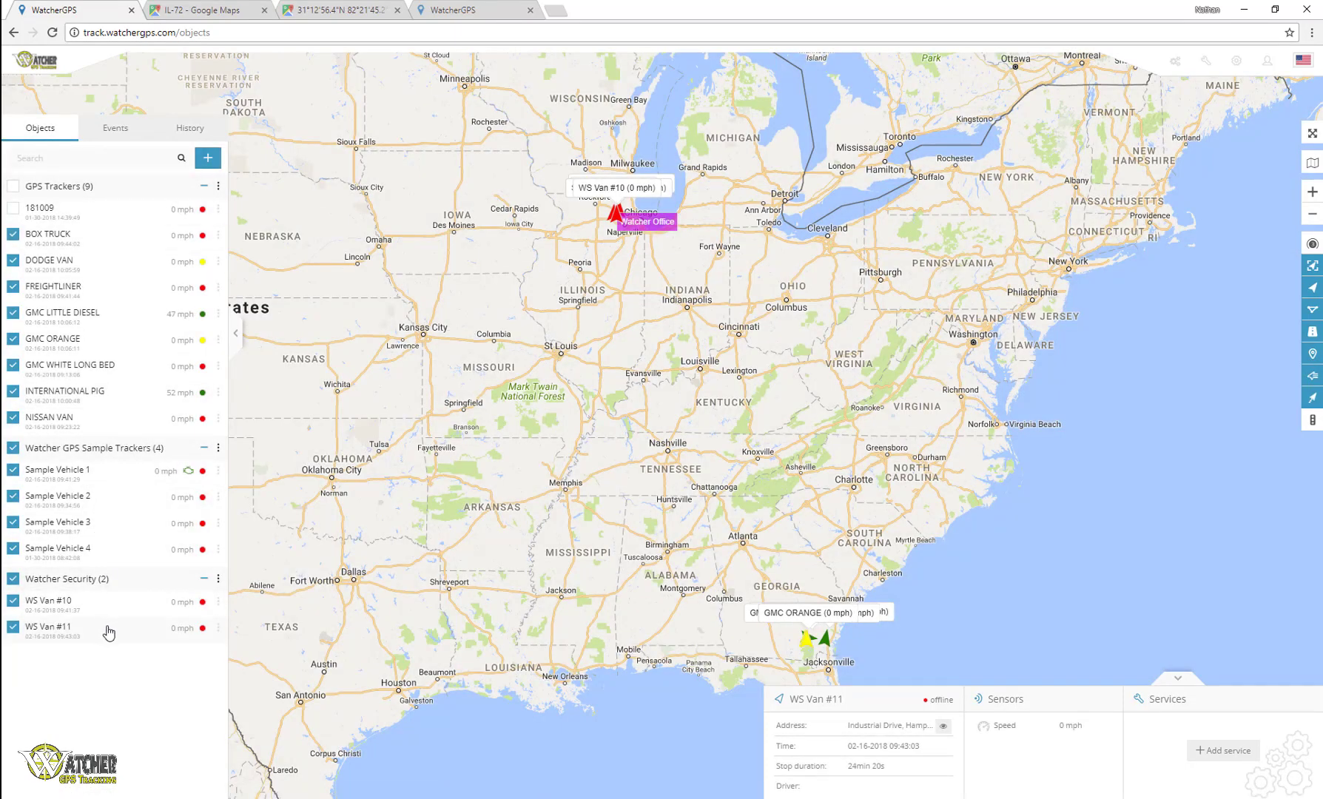
left_click(218, 629)
left_click(276, 649)
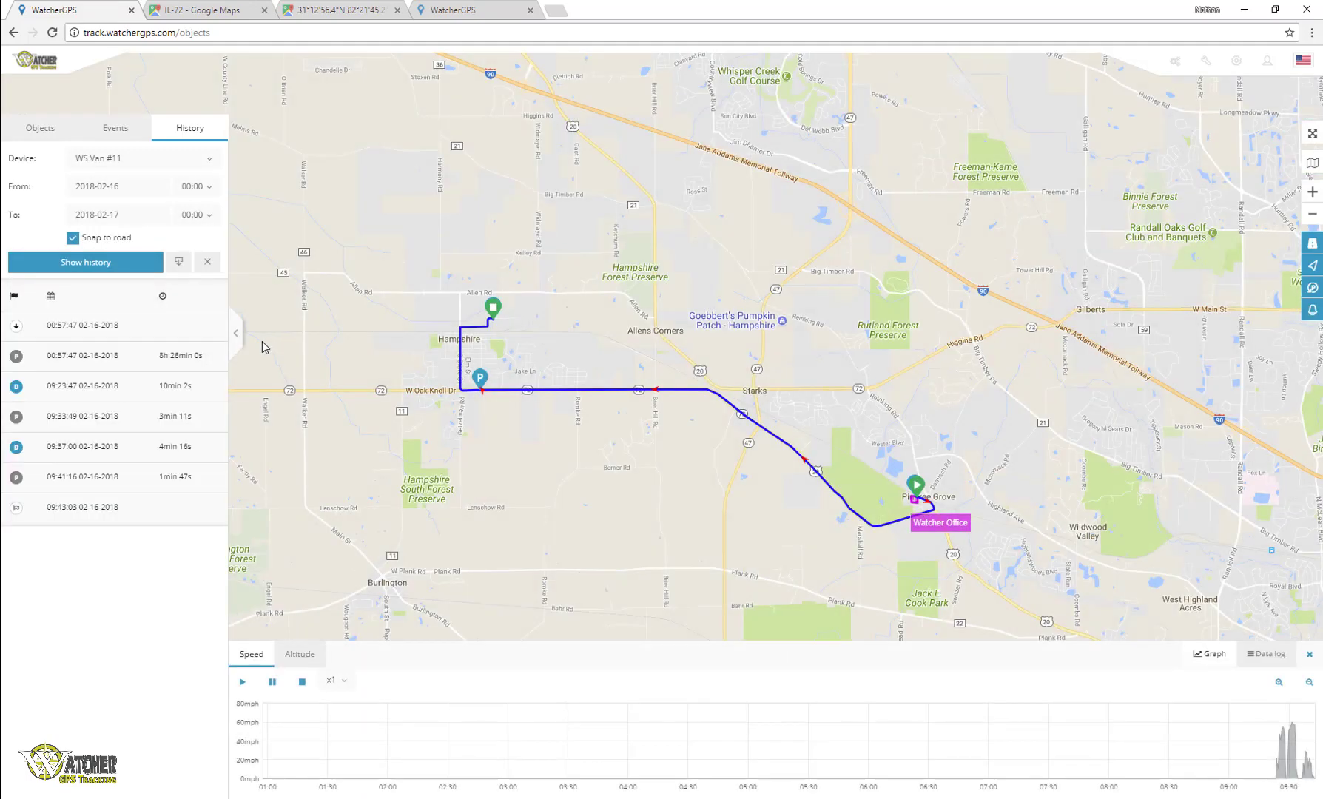
Show yesterday's history for WS Van #11 from the object list and examine its route around the Watcher Office geofence
left_click(46, 130)
left_click(219, 628)
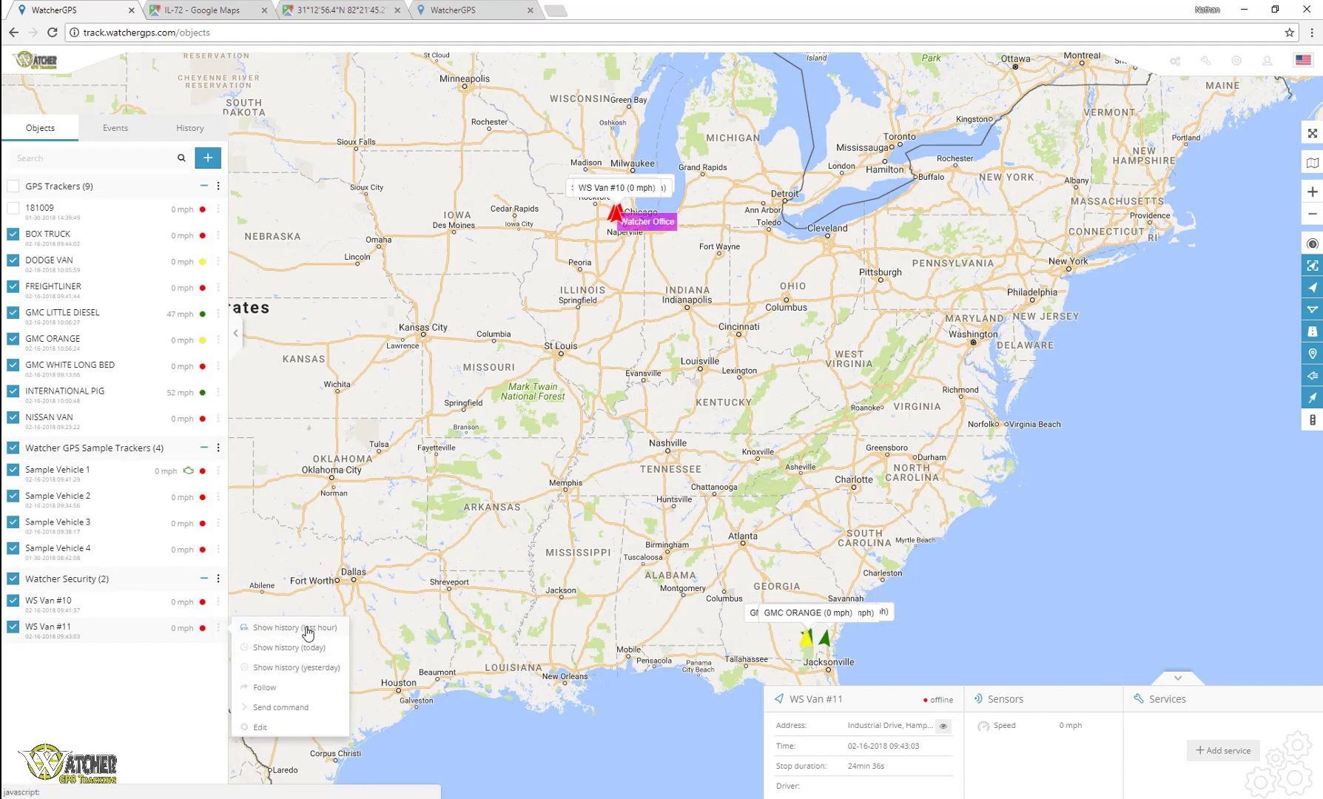
left_click(299, 668)
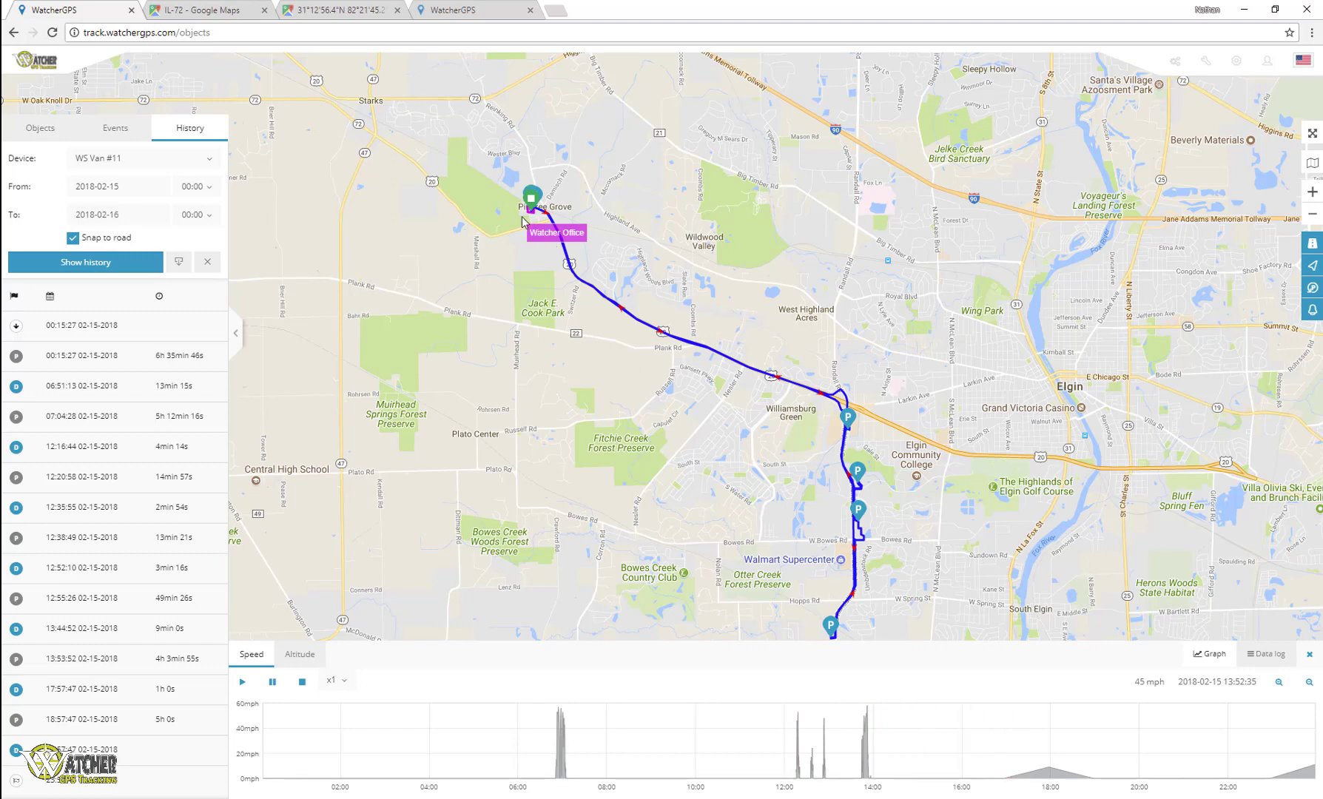
scroll(523, 220, "up", 5)
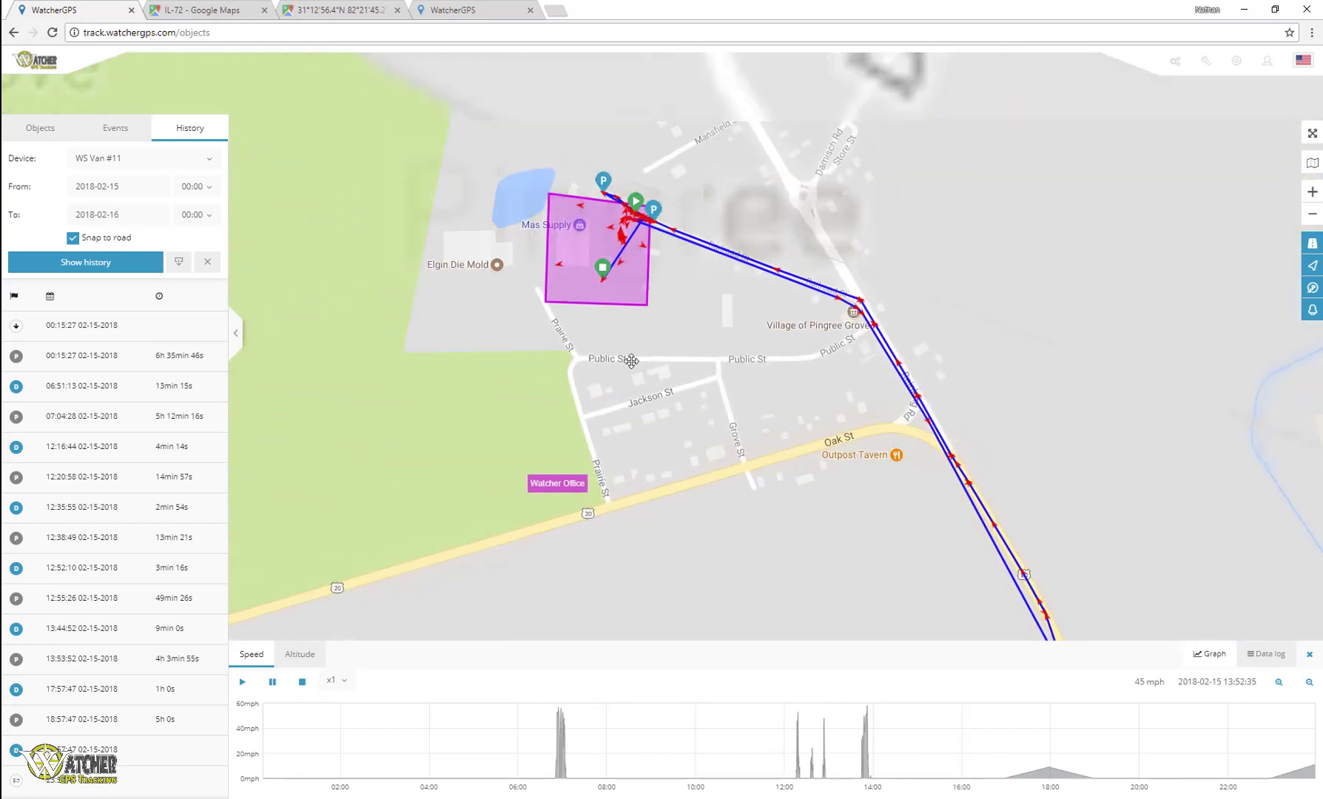
scroll(621, 326, "up", 2)
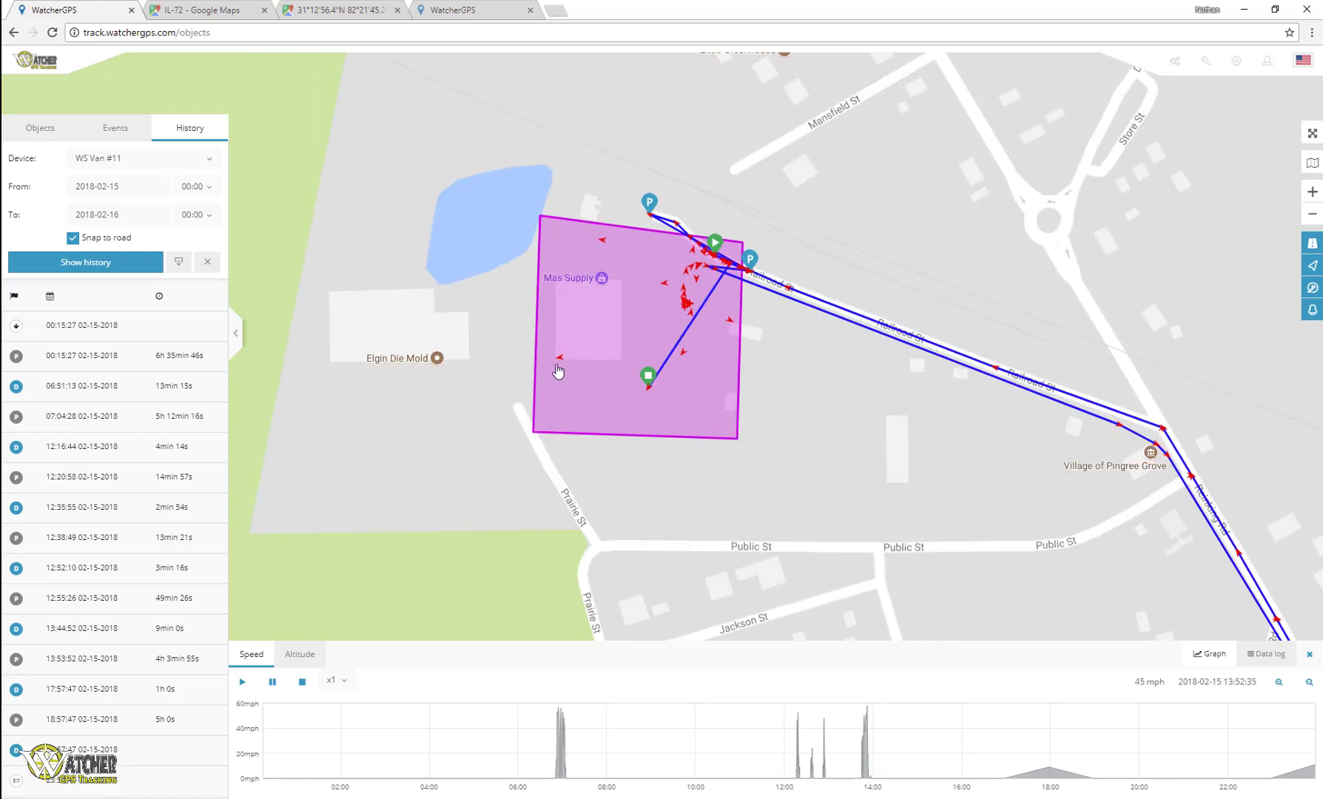